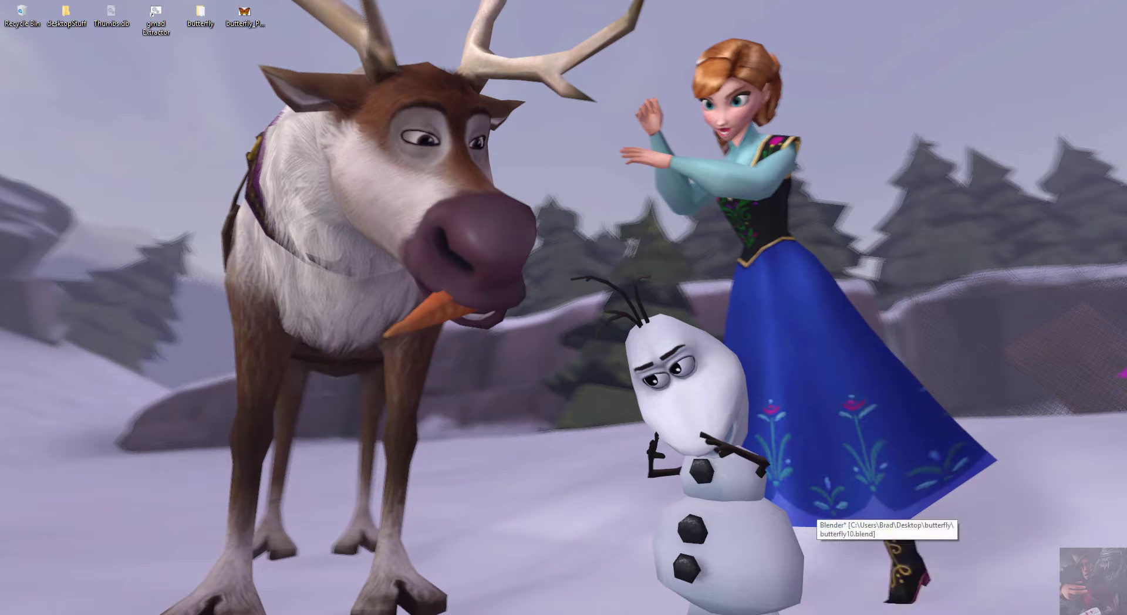
Step: Bring the butterfly10.blend window forward and orbit between top, side and edge-on views of the wings
left_click(887, 572)
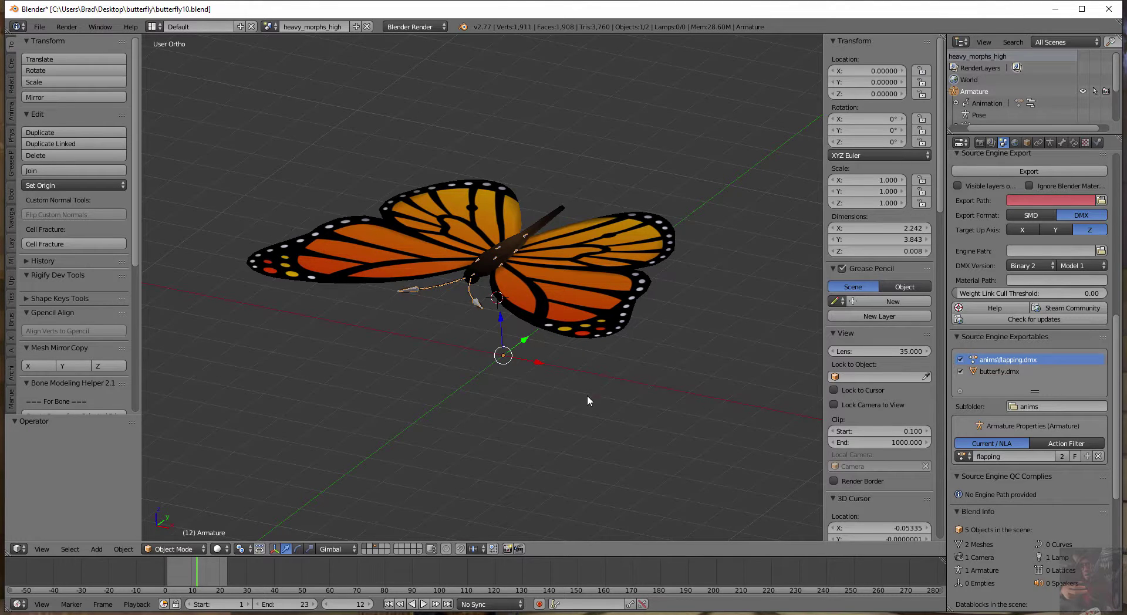
middle_click_drag(604, 119, 546, 323)
middle_click_drag(504, 379, 481, 366)
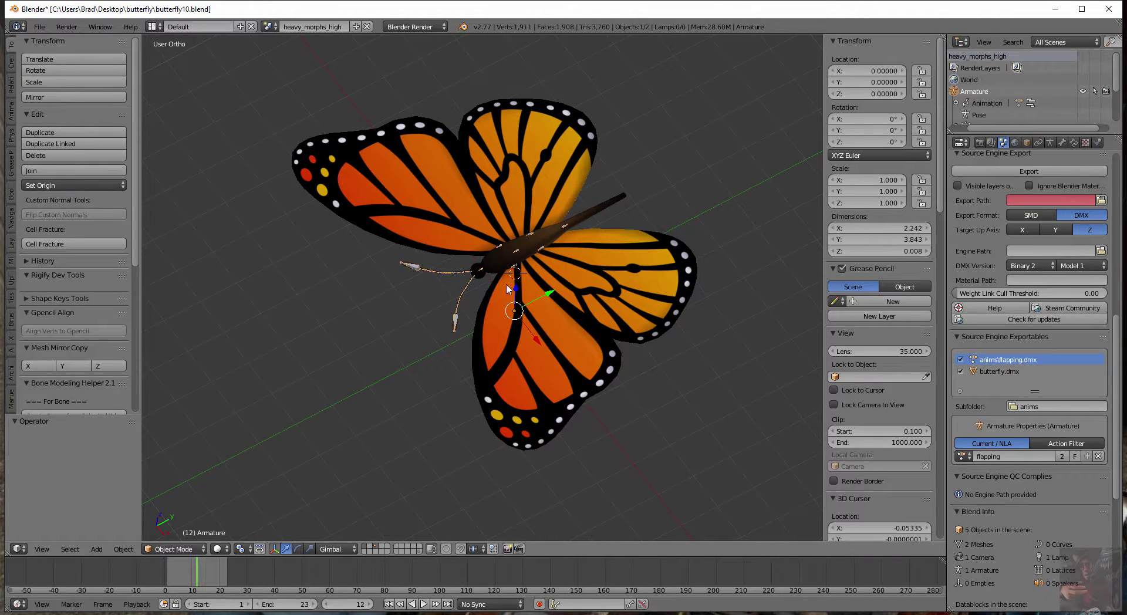
middle_click_drag(489, 327, 515, 293)
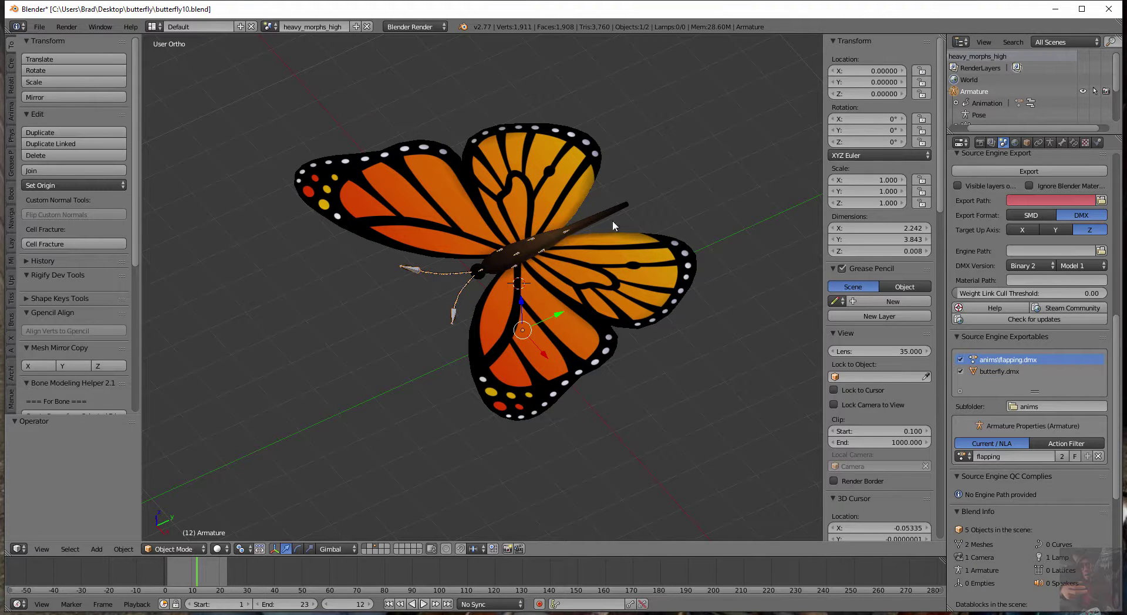
middle_click_drag(481, 279, 446, 263)
middle_click_drag(521, 185, 584, 173)
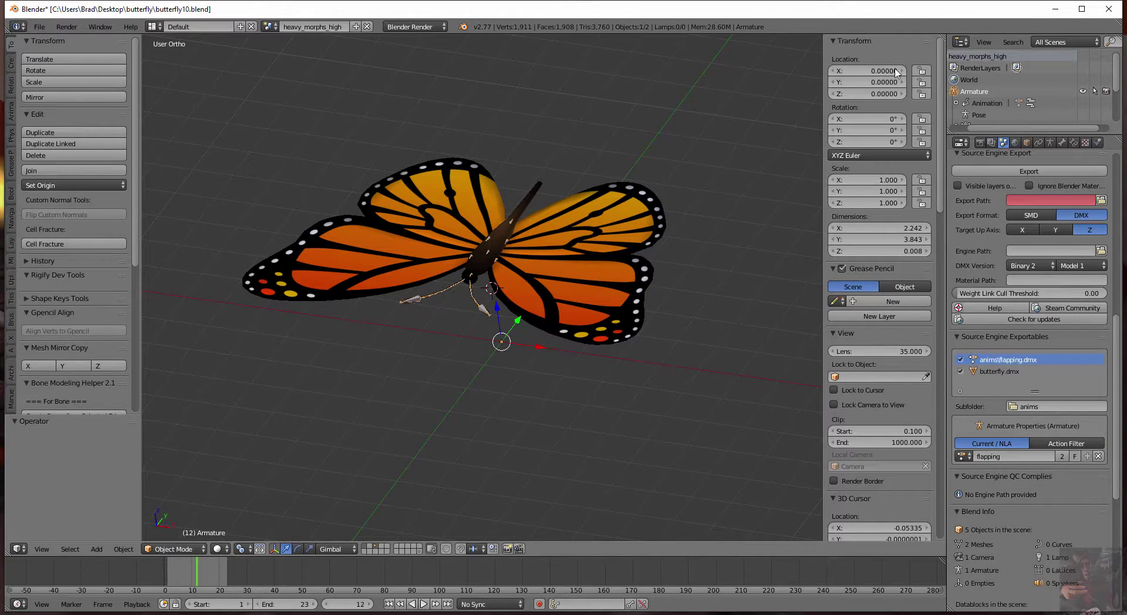
middle_click_drag(525, 293, 456, 283)
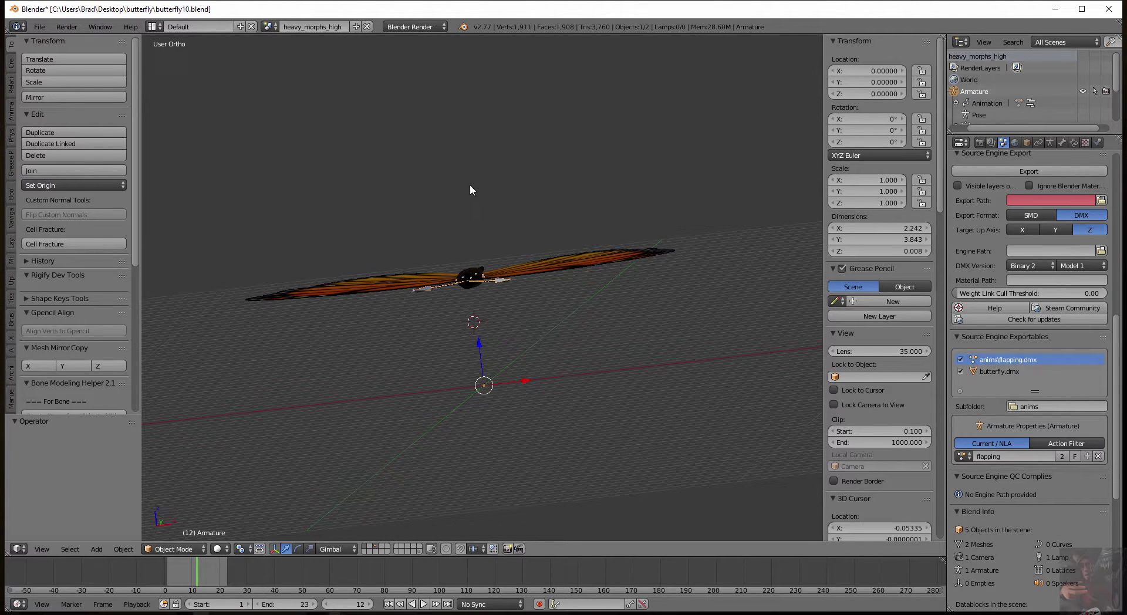
middle_click_drag(469, 189, 458, 402)
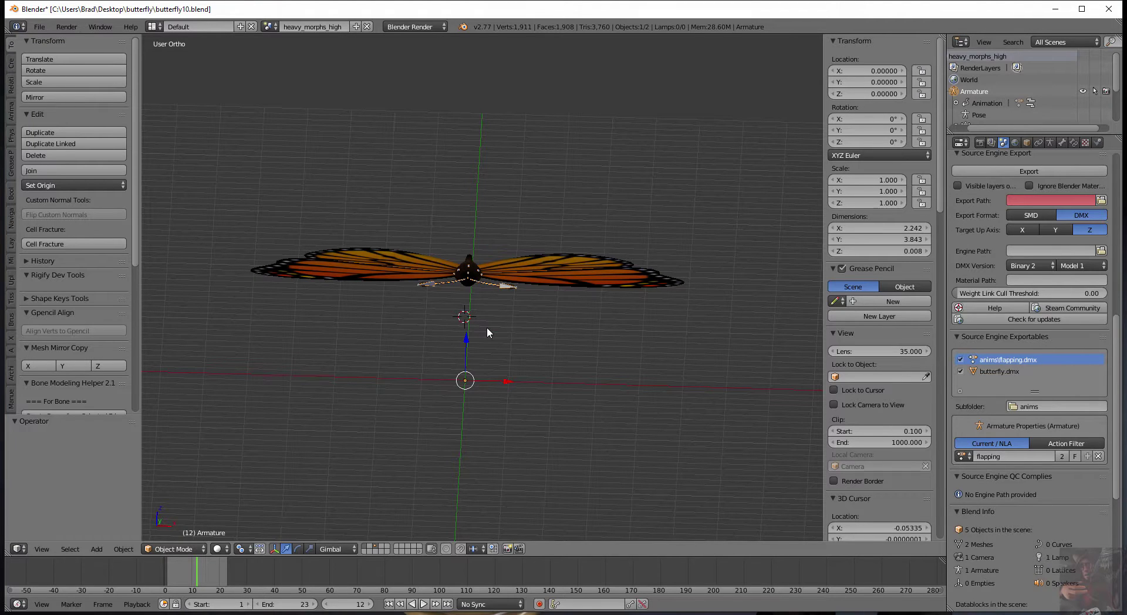
middle_click_drag(488, 333, 457, 331)
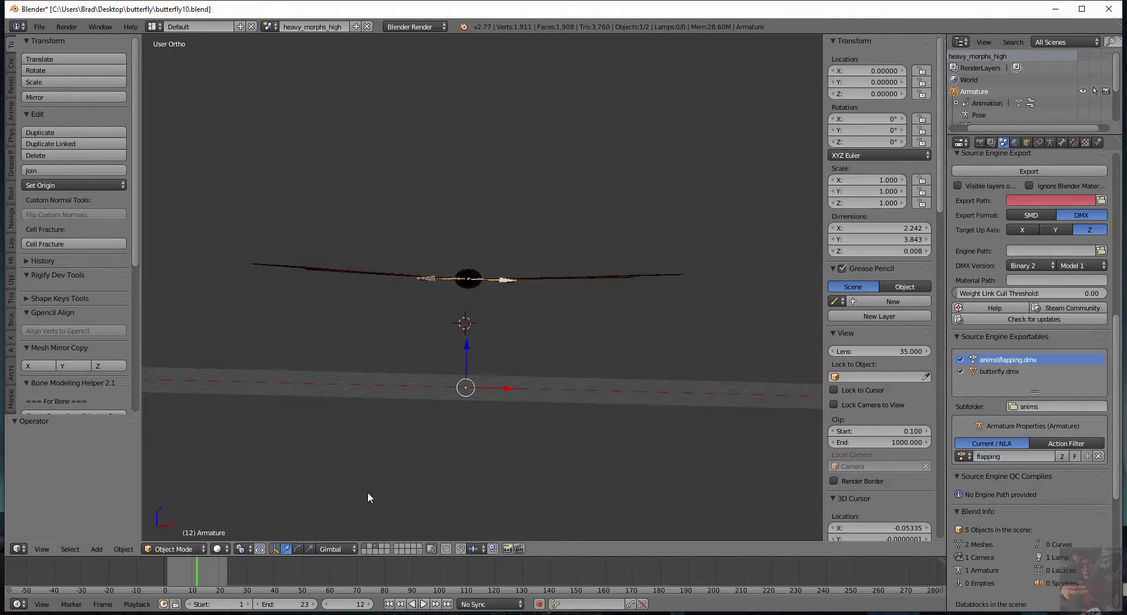
Step: Play the flapping animation, stop it at frame 20, and orbit to an angled top view
left_click(423, 604)
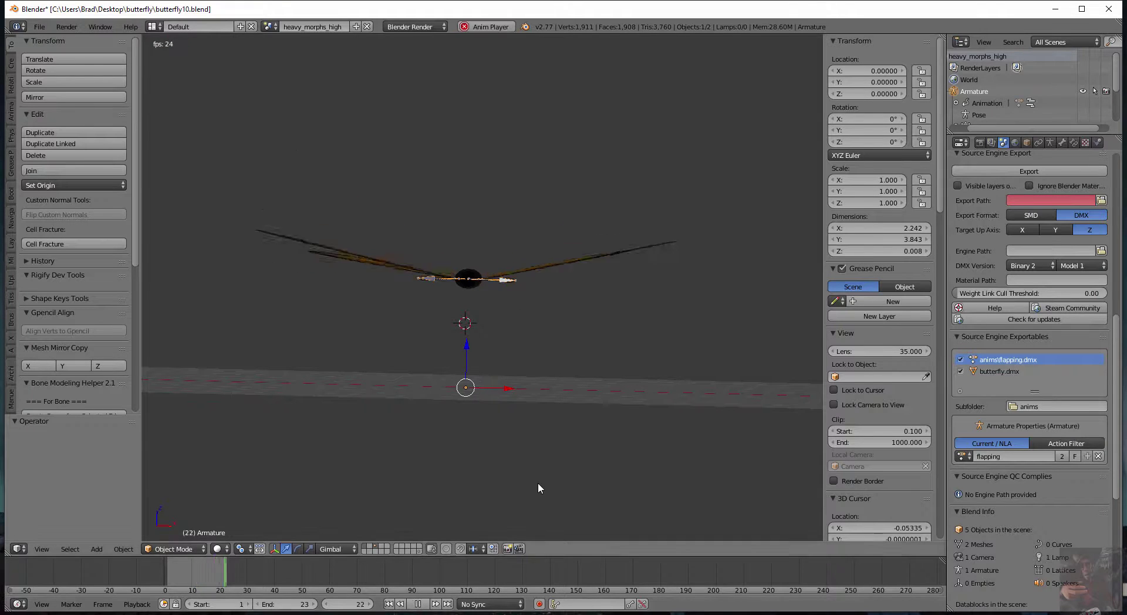
key("alt+a")
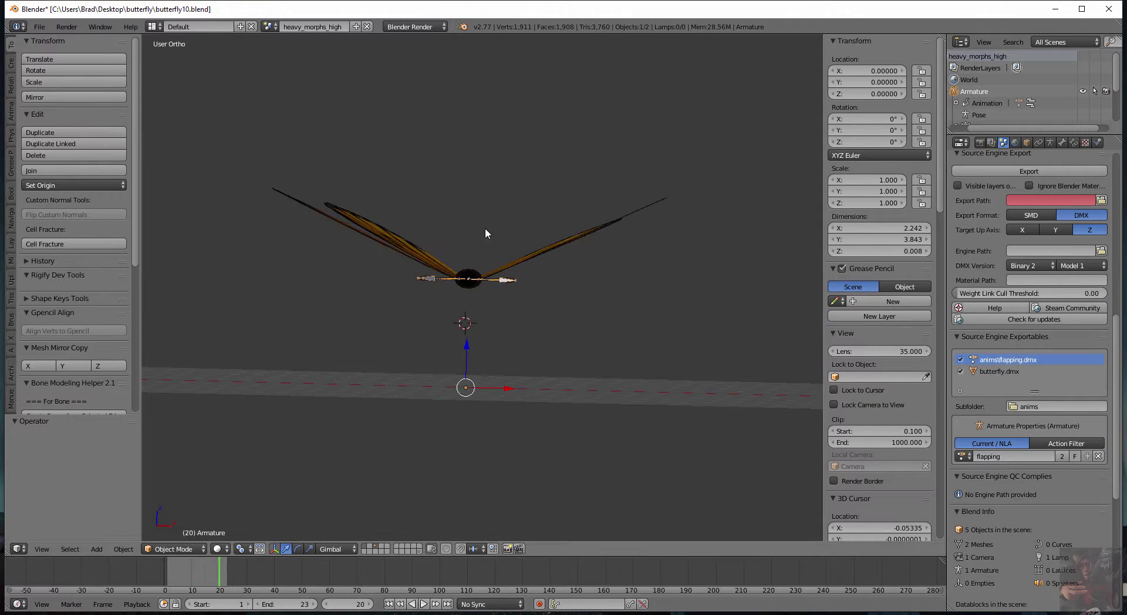
middle_click_drag(499, 263, 525, 343)
middle_click_drag(559, 284, 567, 295)
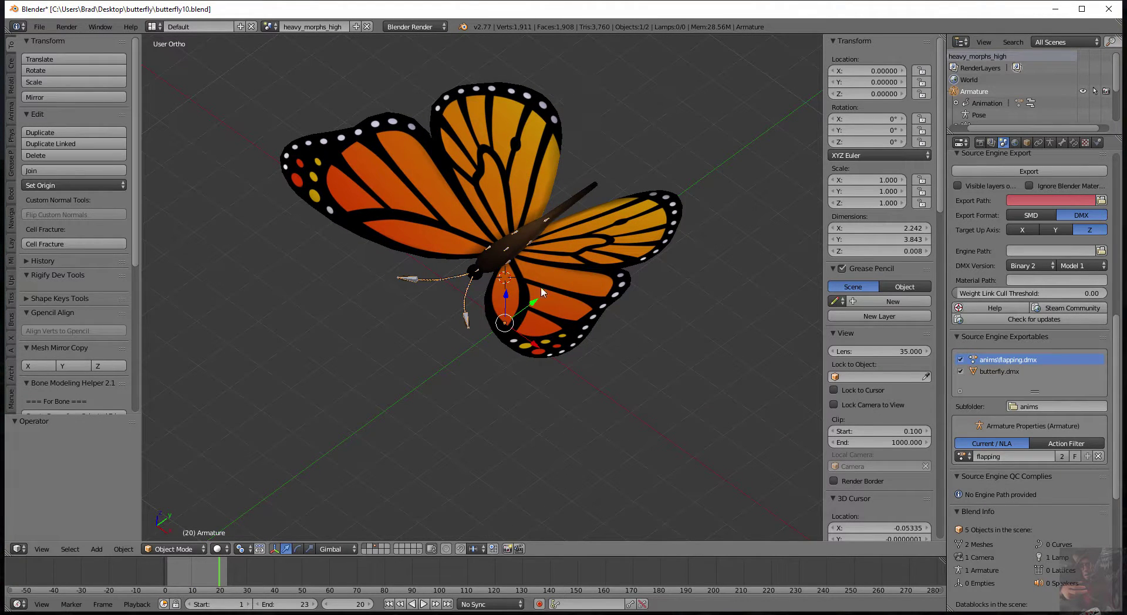
Step: Look at the Render tab, return to the Scene tab, and review the Source Engine Export panel
left_click(980, 143)
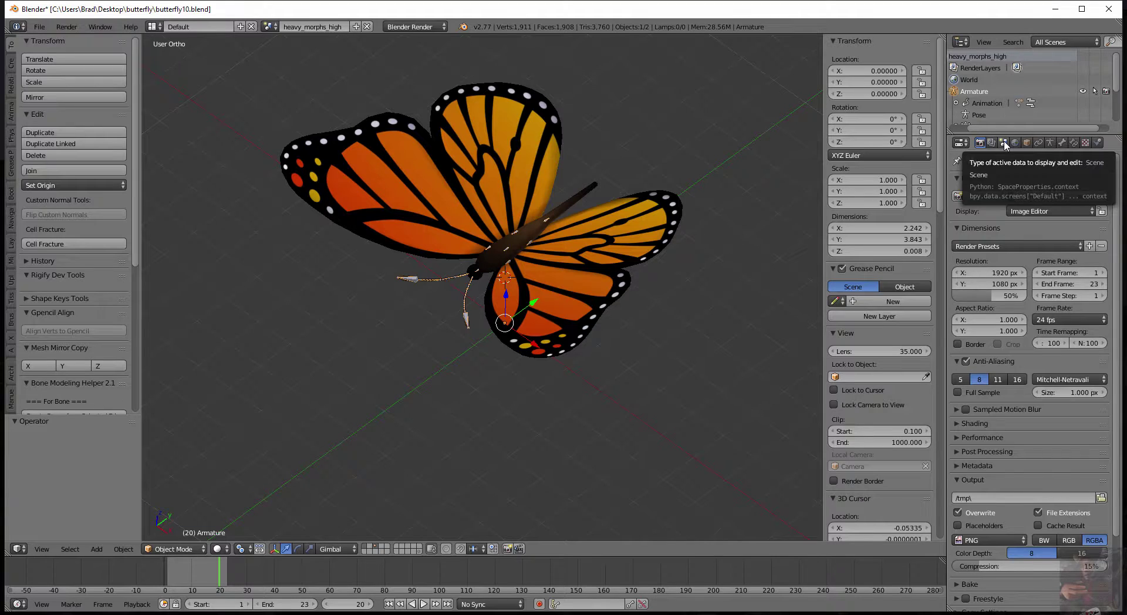
left_click(1005, 143)
scroll(1043, 294, "up", 3)
scroll(1043, 294, "up", 12)
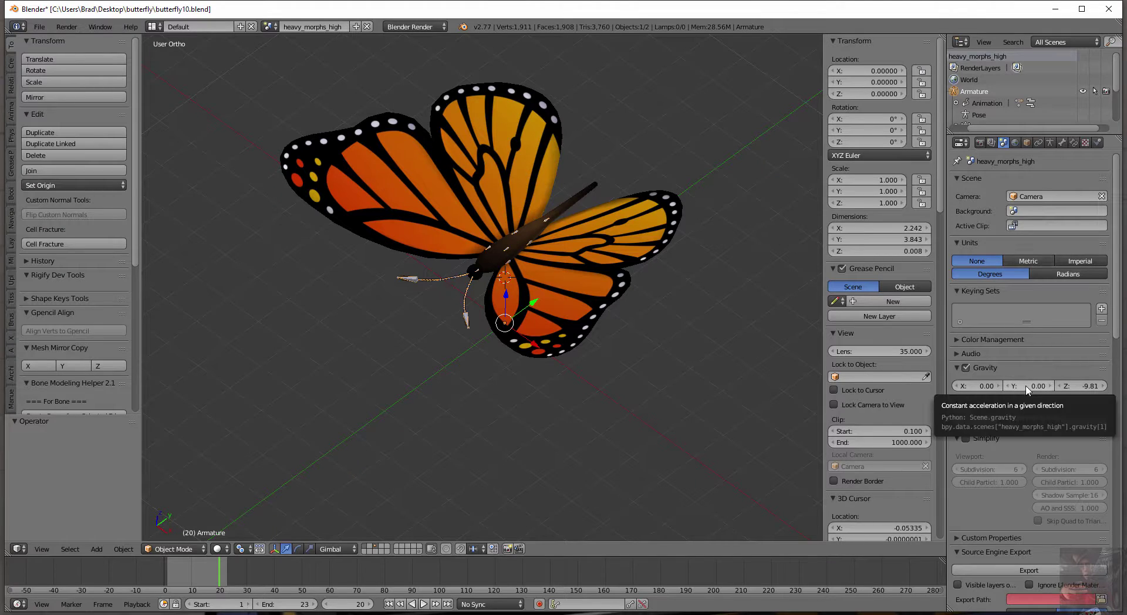
scroll(1028, 387, "down", 2)
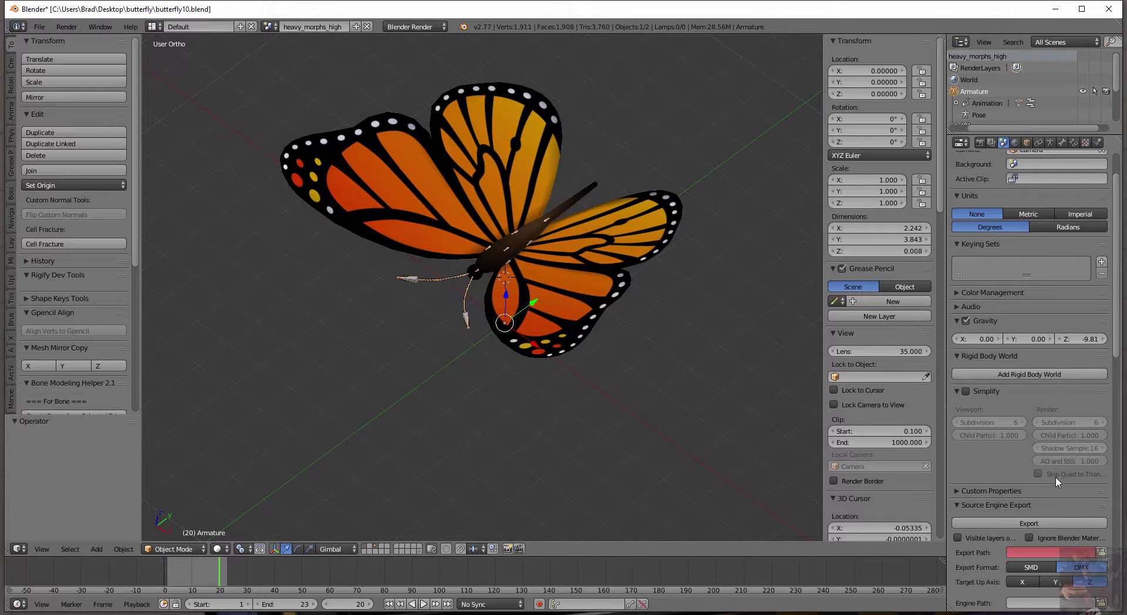
scroll(1055, 478, "down", 4)
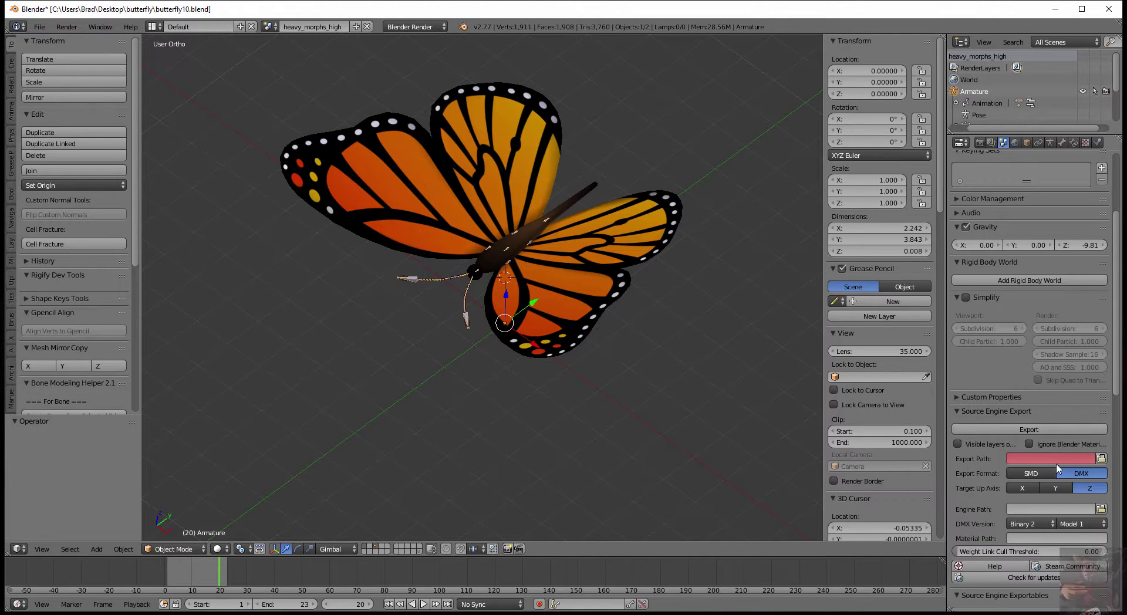
scroll(1058, 468, "down", 5)
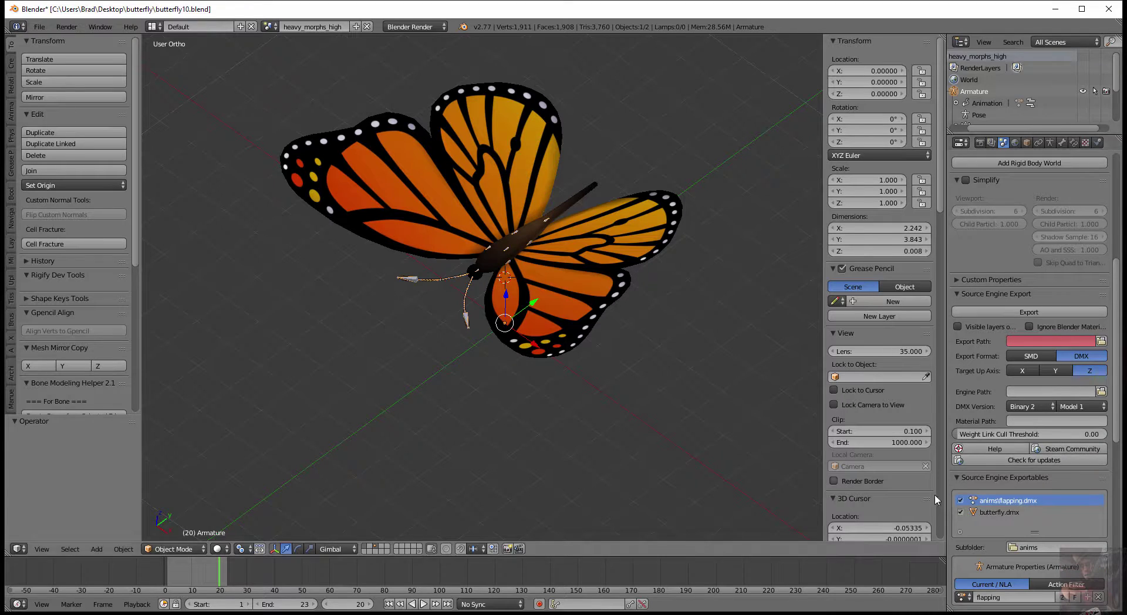
scroll(1085, 411, "down", 6)
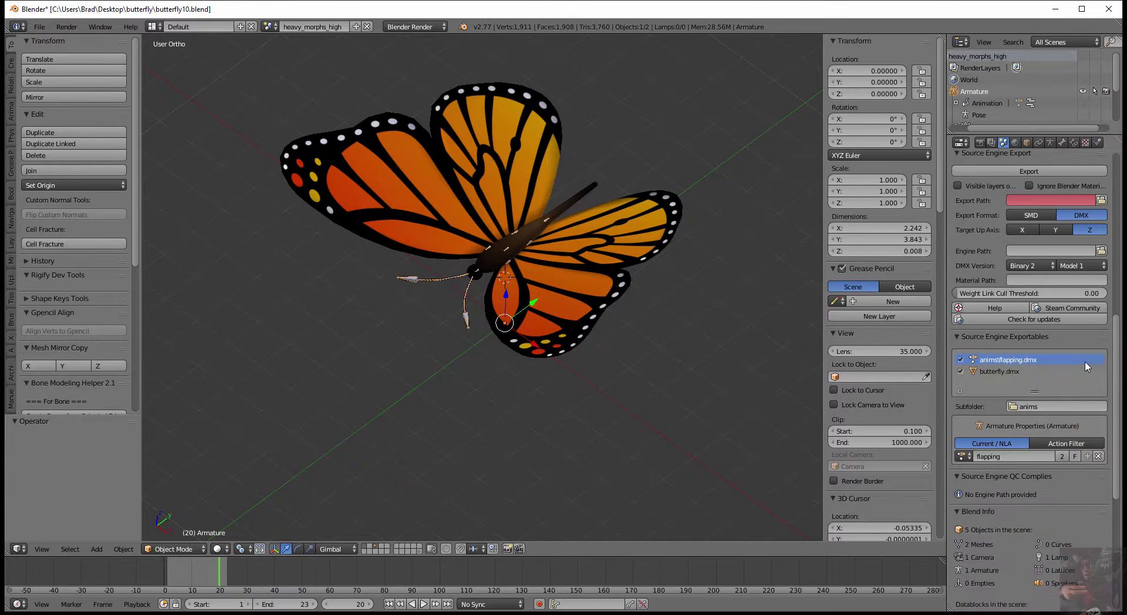
scroll(966, 224, "up", 3)
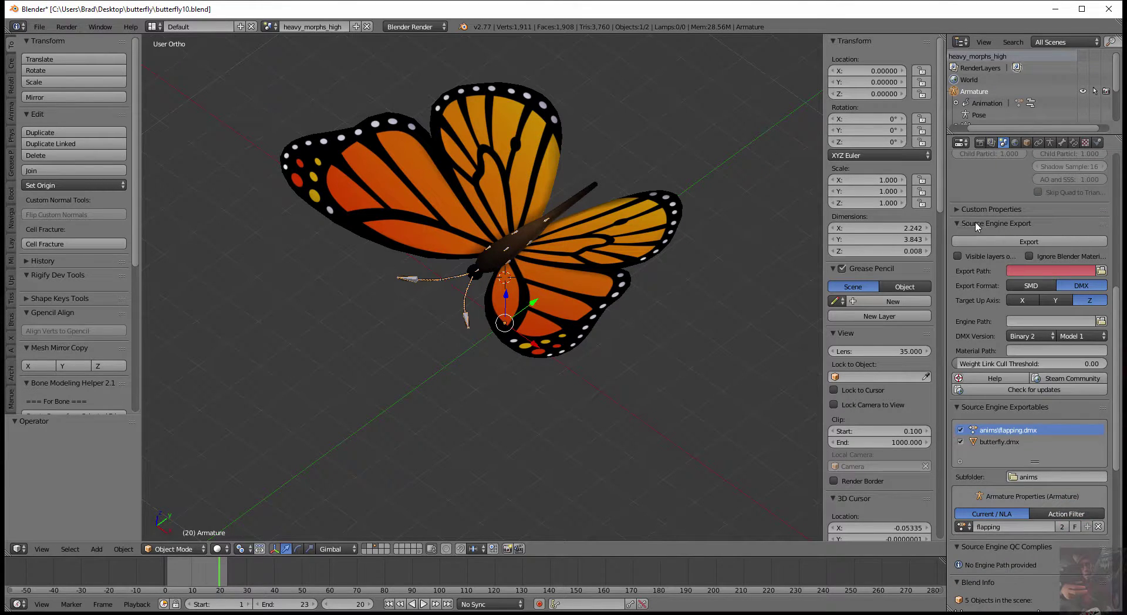
scroll(977, 226, "down", 2)
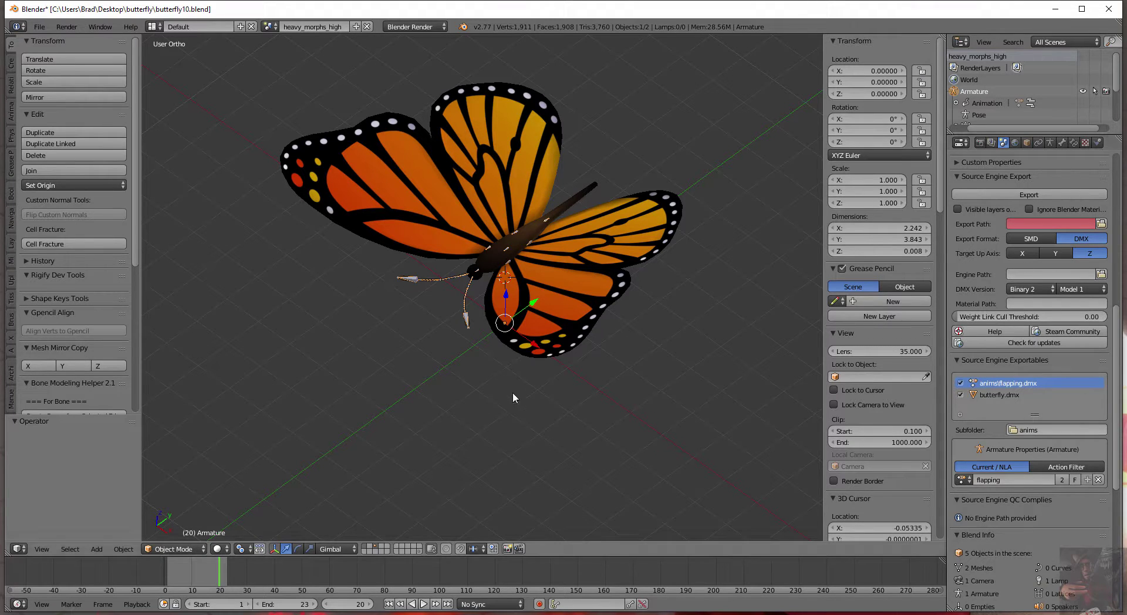
Step: Try the Scene export (refused as unconfigured), reorbit the butterfly, and widen the Properties area
left_click(1044, 196)
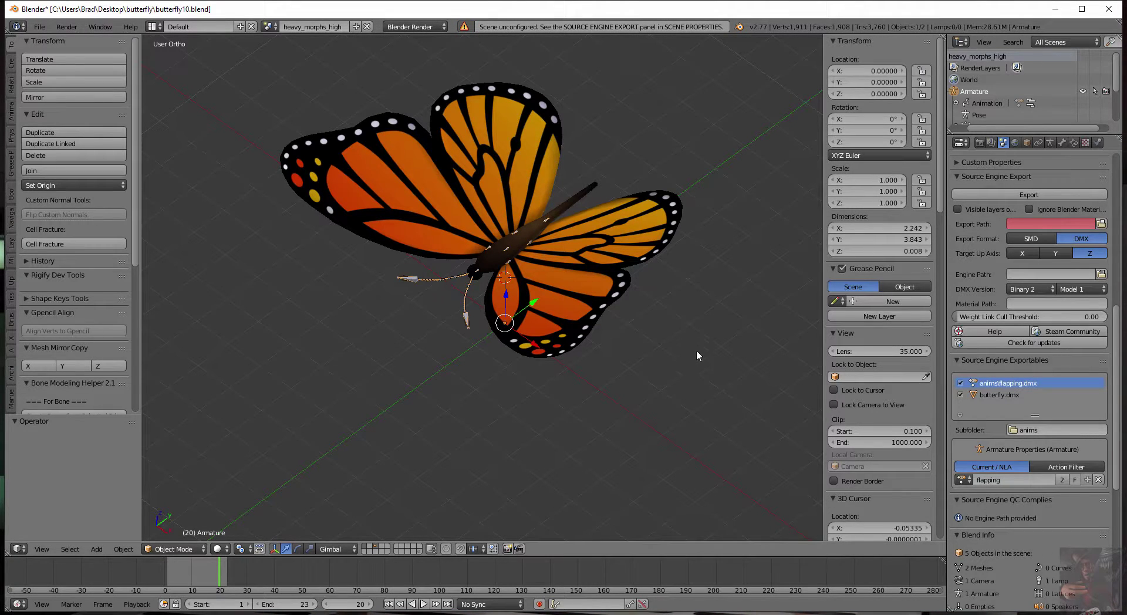
middle_click_drag(674, 364, 572, 267)
scroll(572, 266, "up", 3)
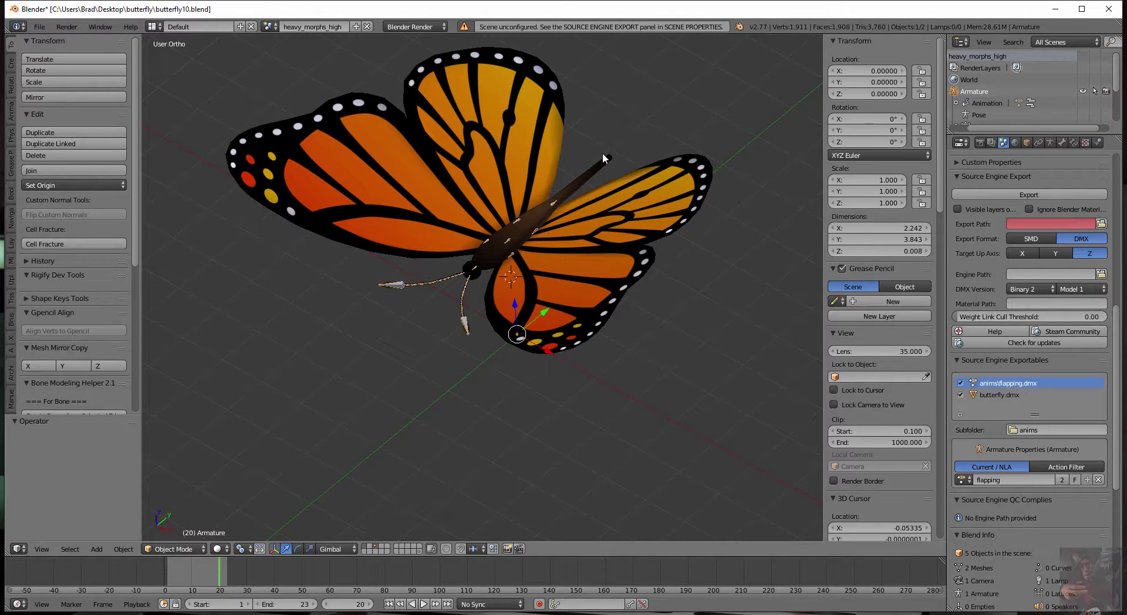
middle_click_drag(603, 153, 592, 212)
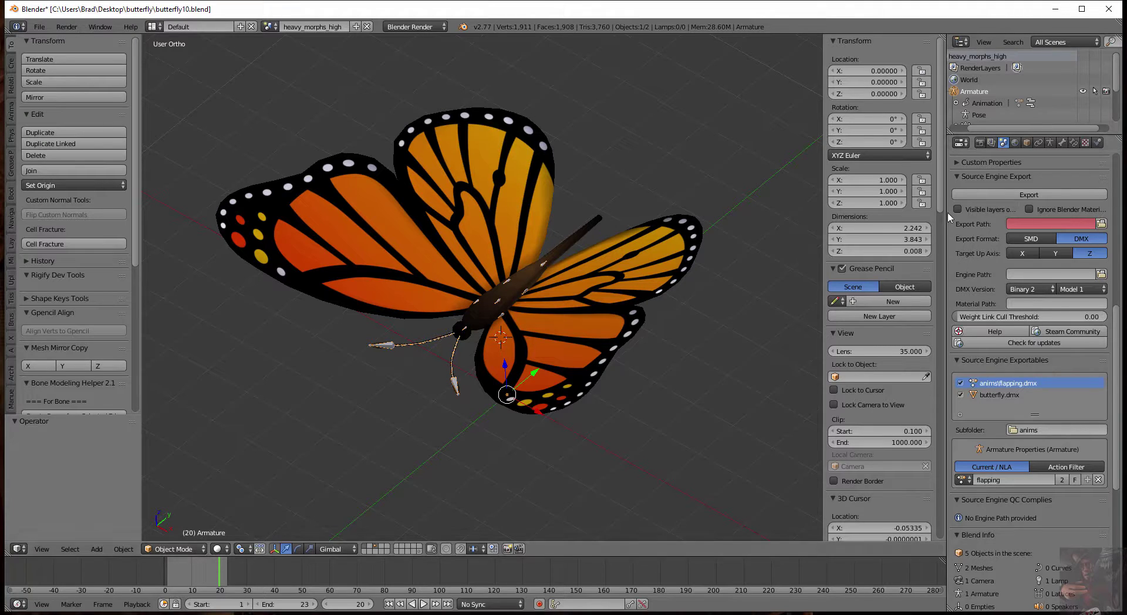
left_click_drag(938, 213, 890, 213)
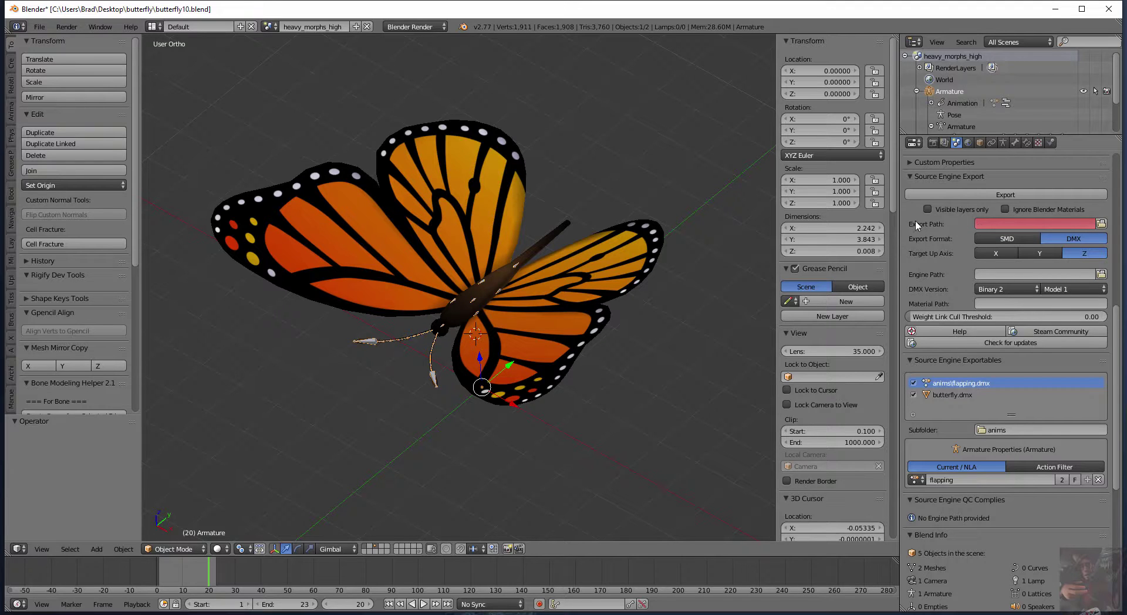
Step: Create a DMX folder inside the Desktop butterfly folder and set the export path to //DMX\
left_click(1102, 226)
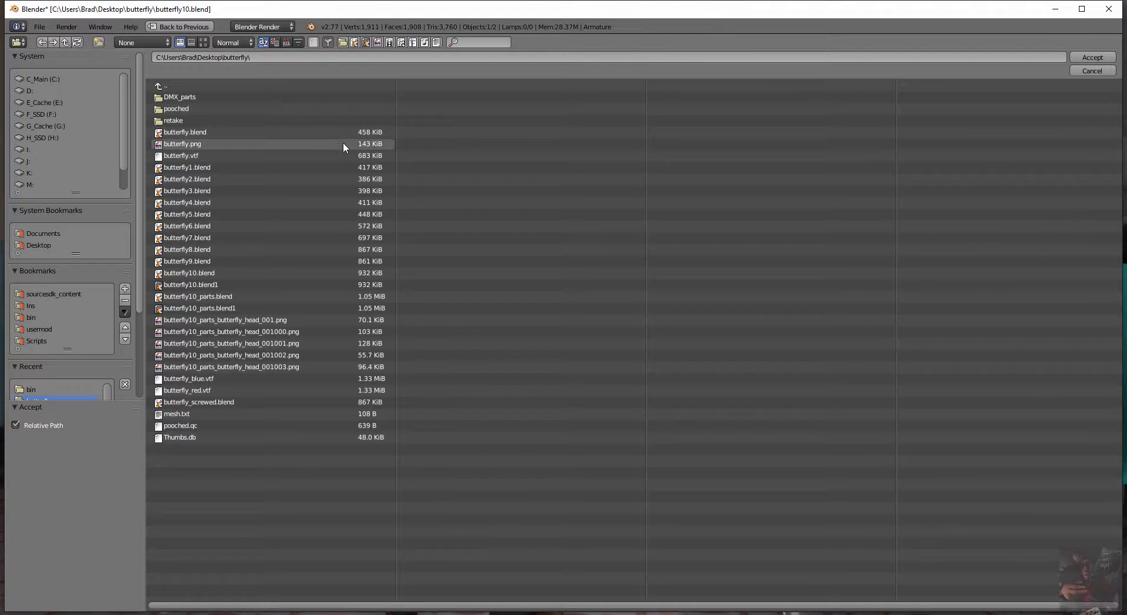
left_click(48, 245)
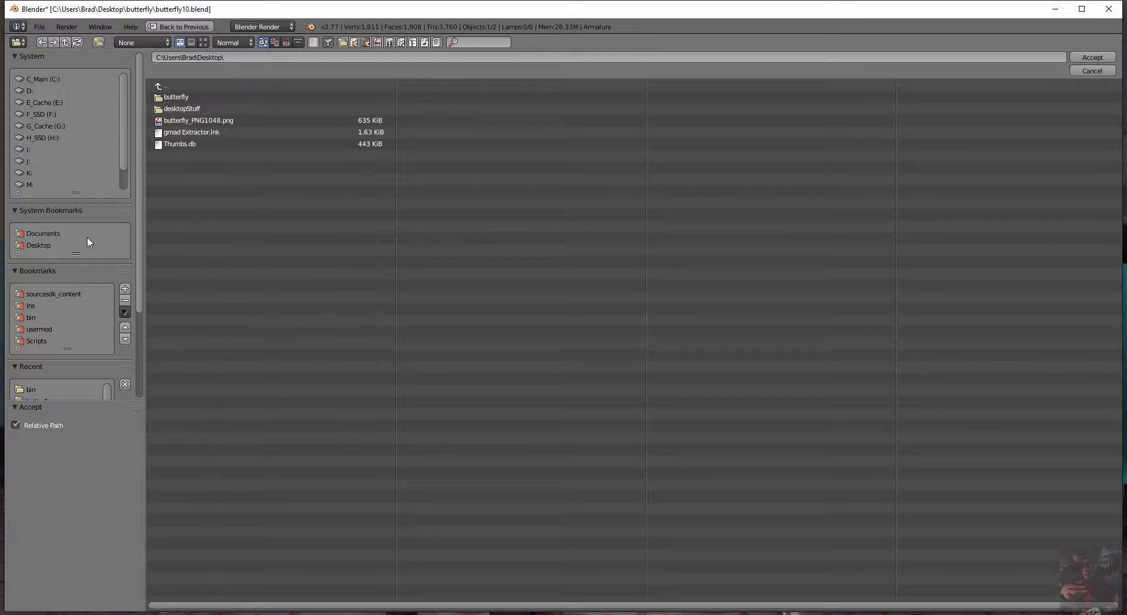
left_click(185, 97)
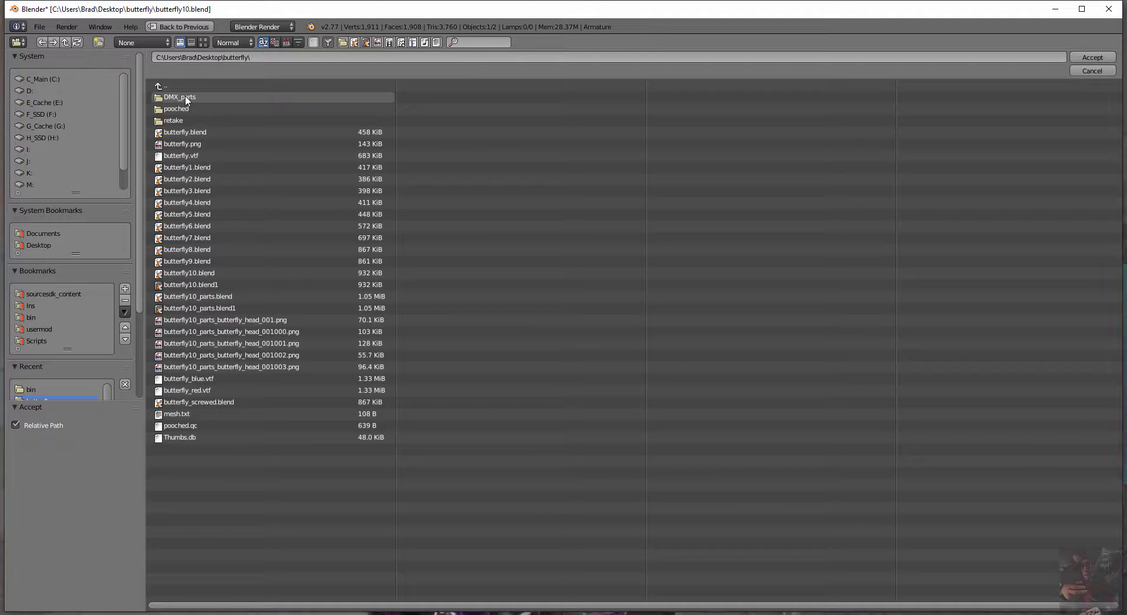
left_click(98, 42)
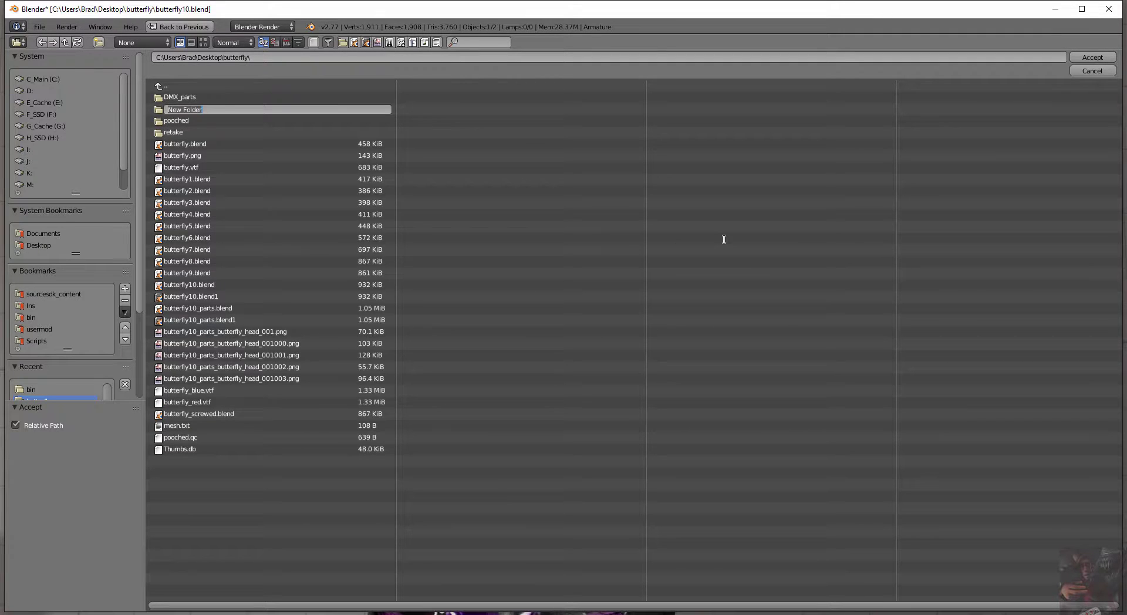
type("DMX")
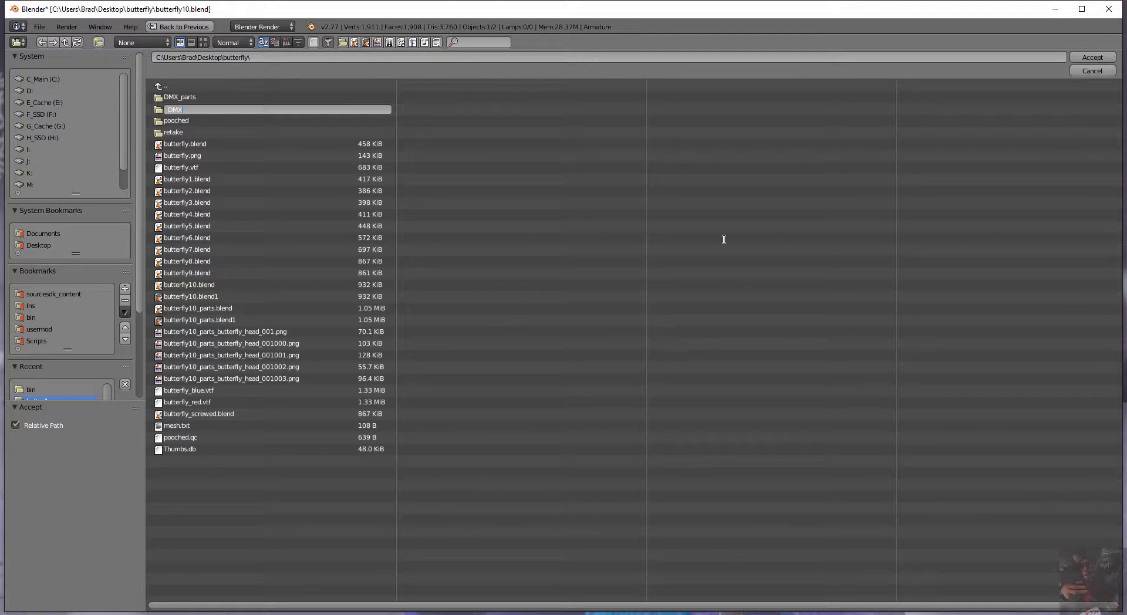
key("Return")
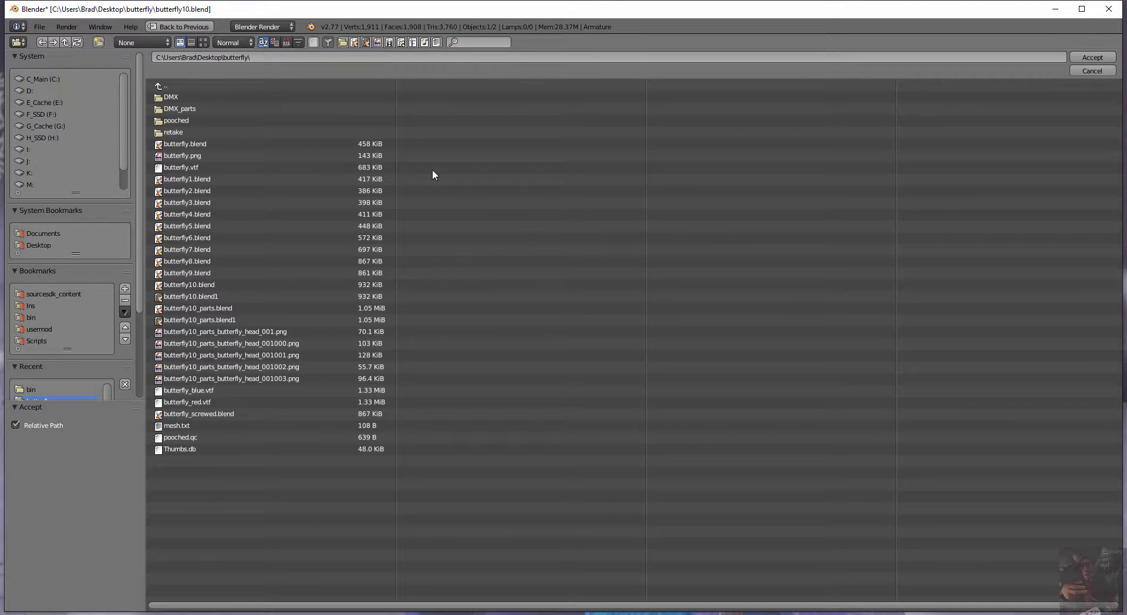
left_click(184, 98)
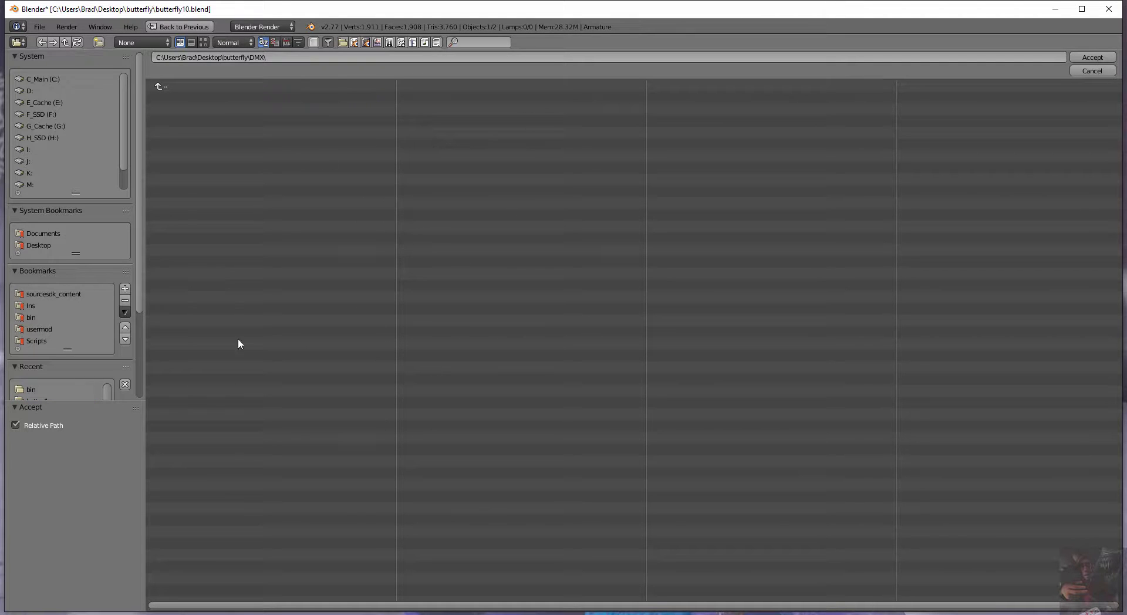
left_click(1092, 57)
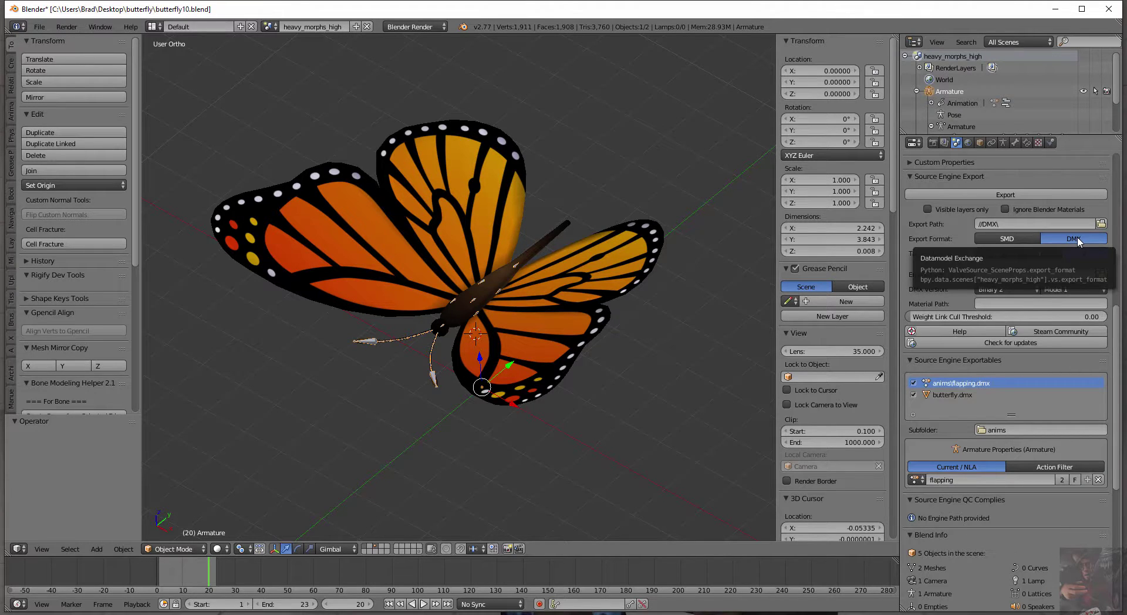
scroll(1081, 229, "down", 2)
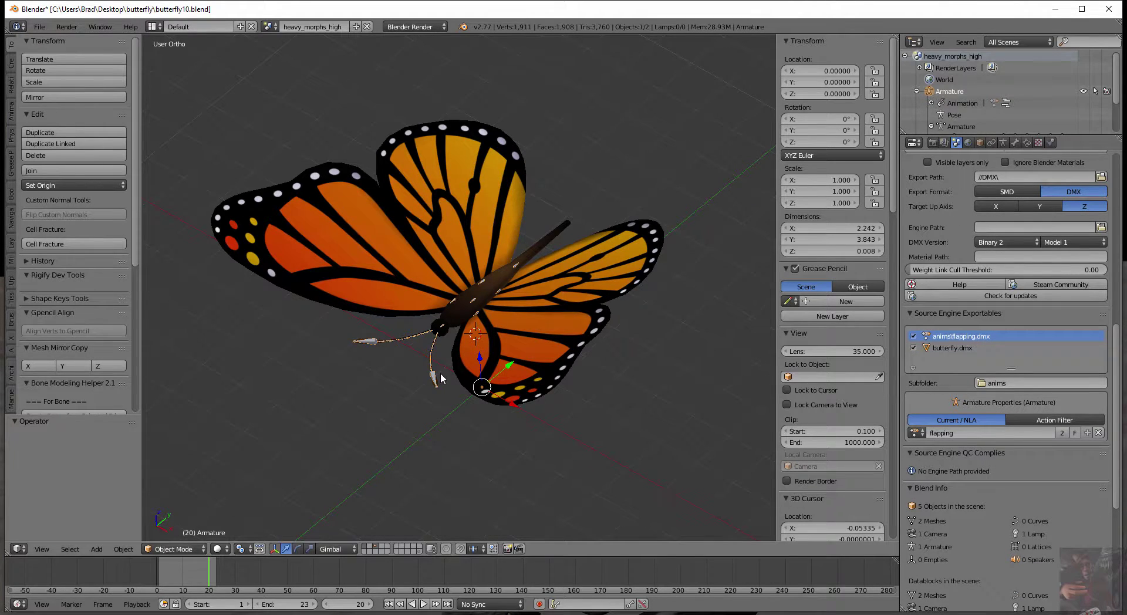
key("KP_1")
scroll(441, 372, "down", 5)
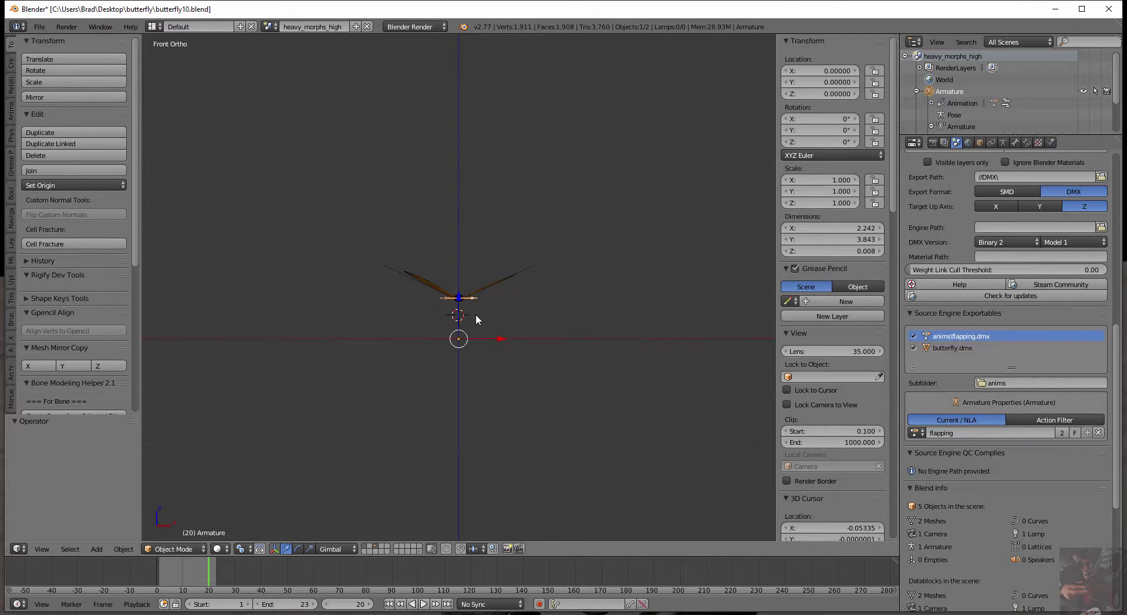
middle_click_drag(549, 316, 493, 344)
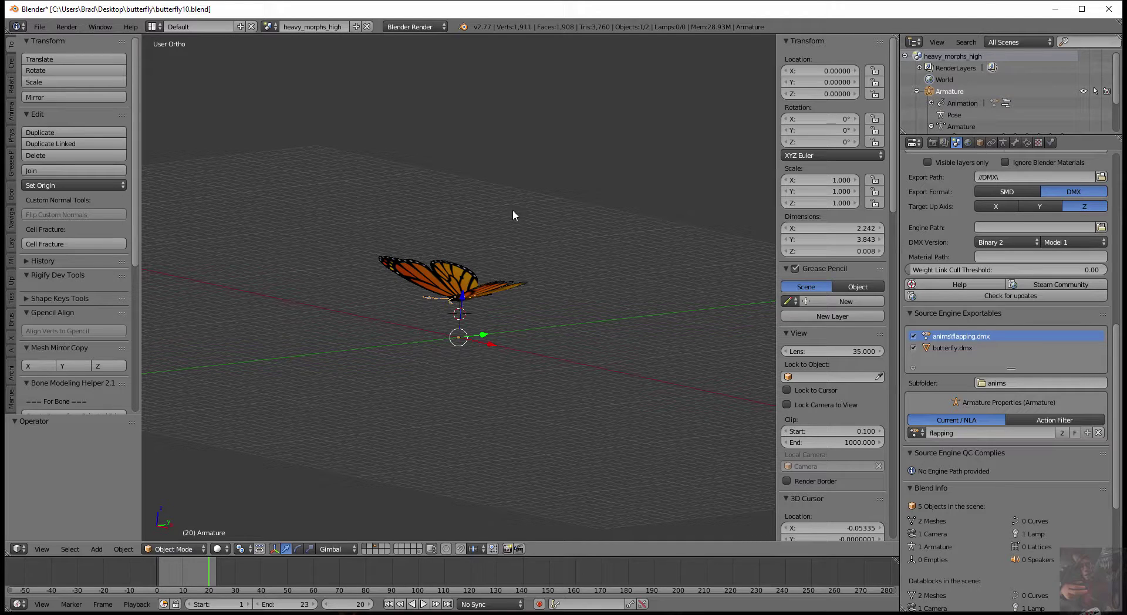
middle_click_drag(446, 320, 456, 362)
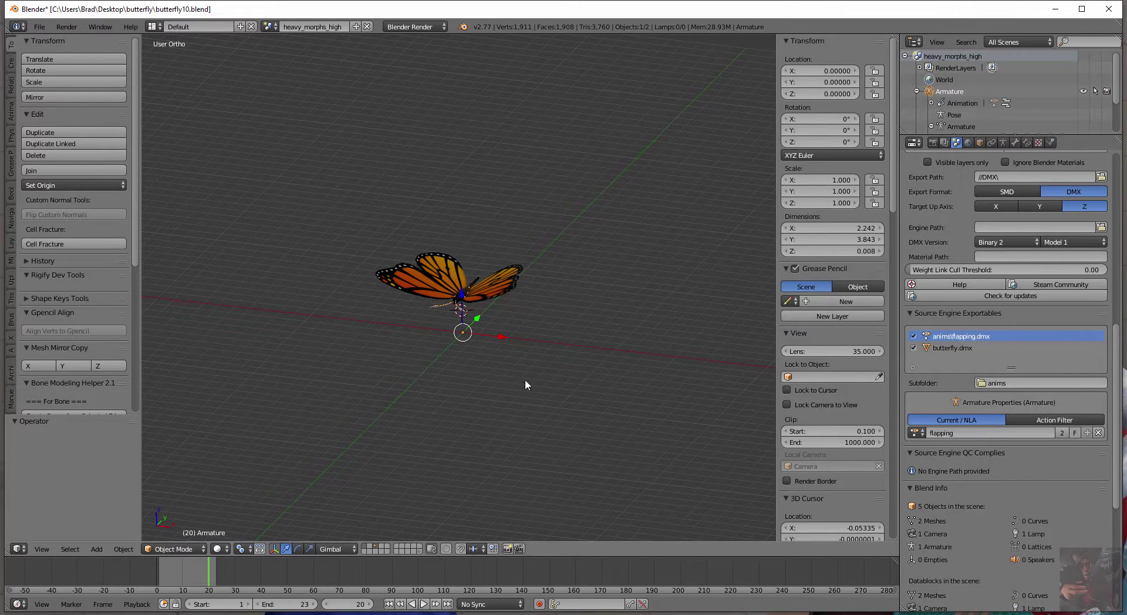
middle_click_drag(453, 418, 479, 411)
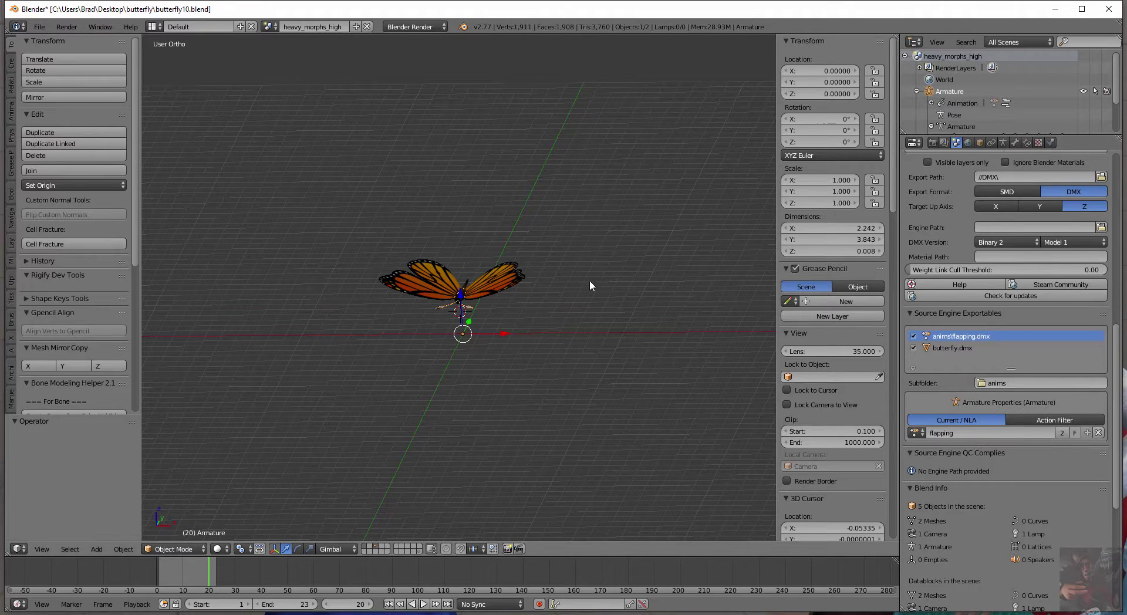
middle_click_drag(589, 281, 558, 306)
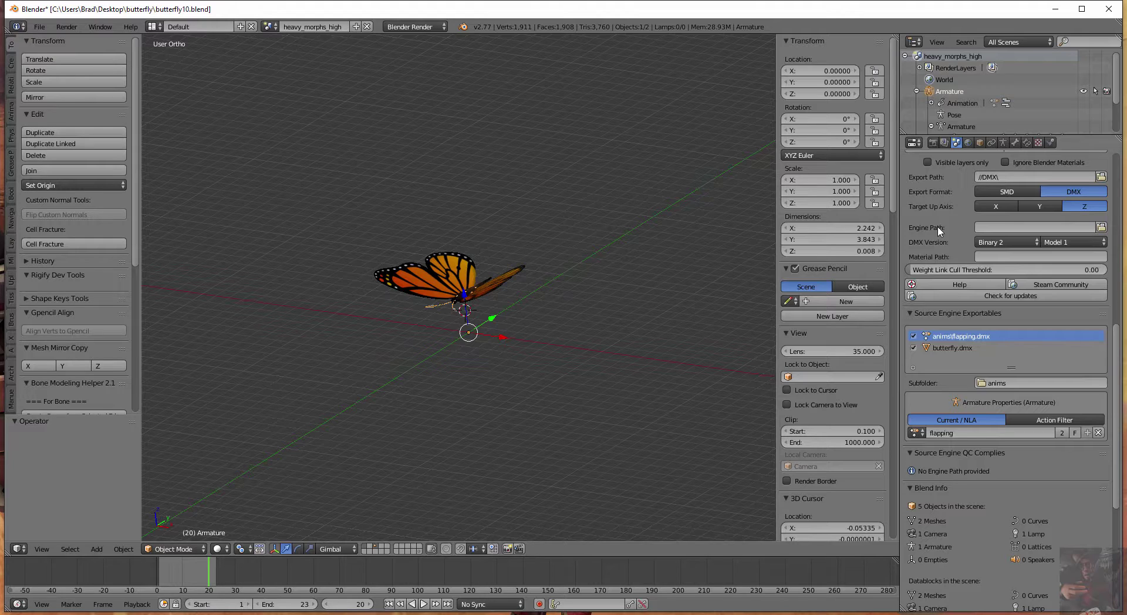
Step: Set the Engine Path to the SourceFilmmaker game\bin folder using its bookmark
left_click(1102, 227)
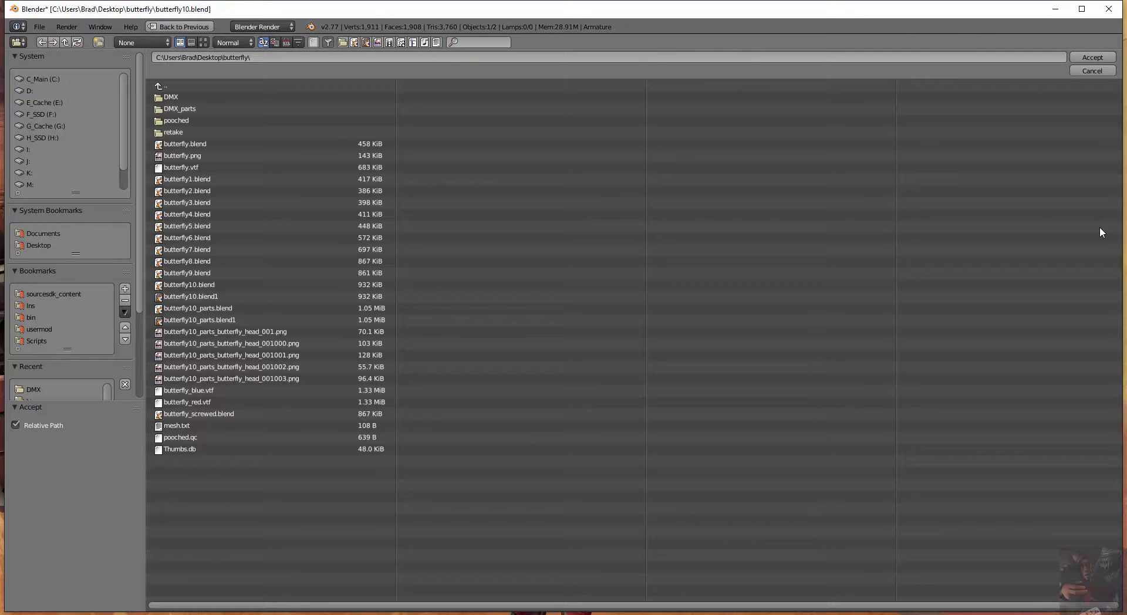
left_click(30, 317)
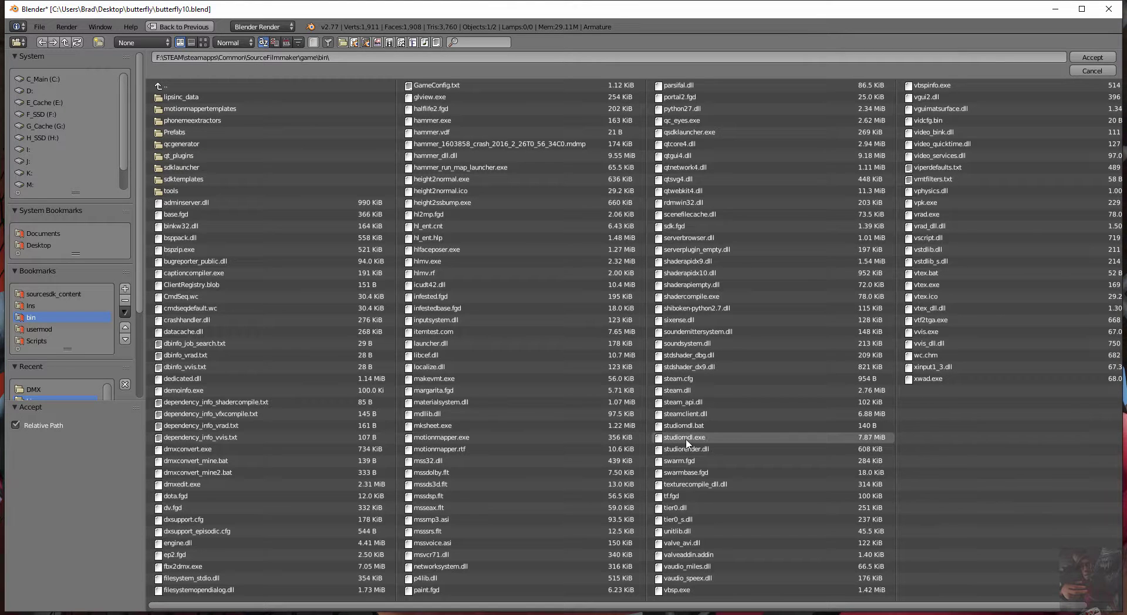
left_click(1091, 59)
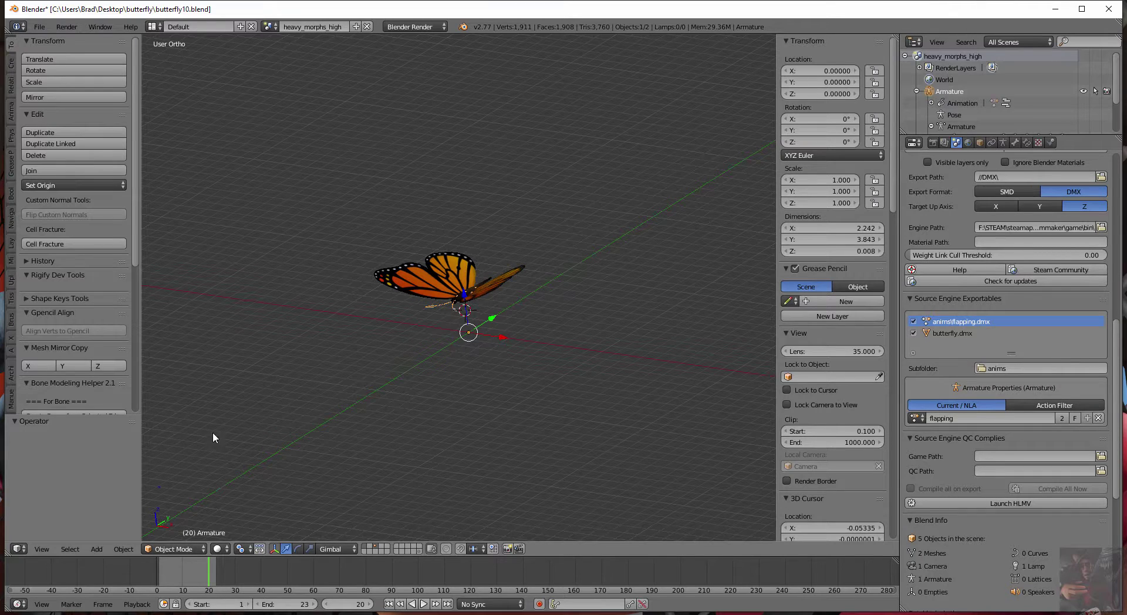
left_click(1103, 227)
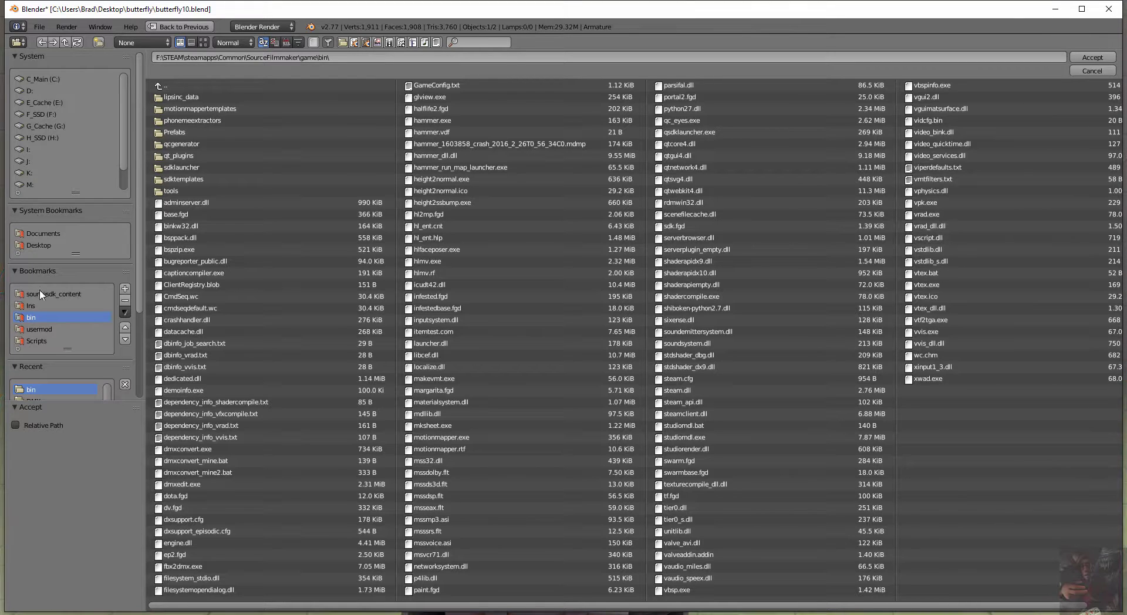
left_click(40, 80)
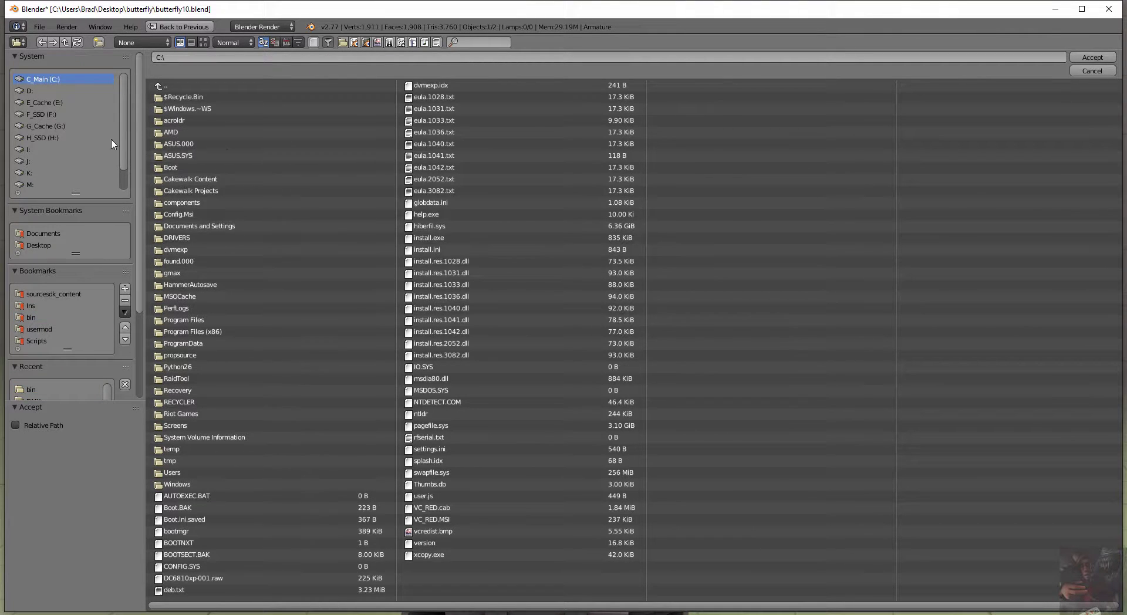
left_click(198, 332)
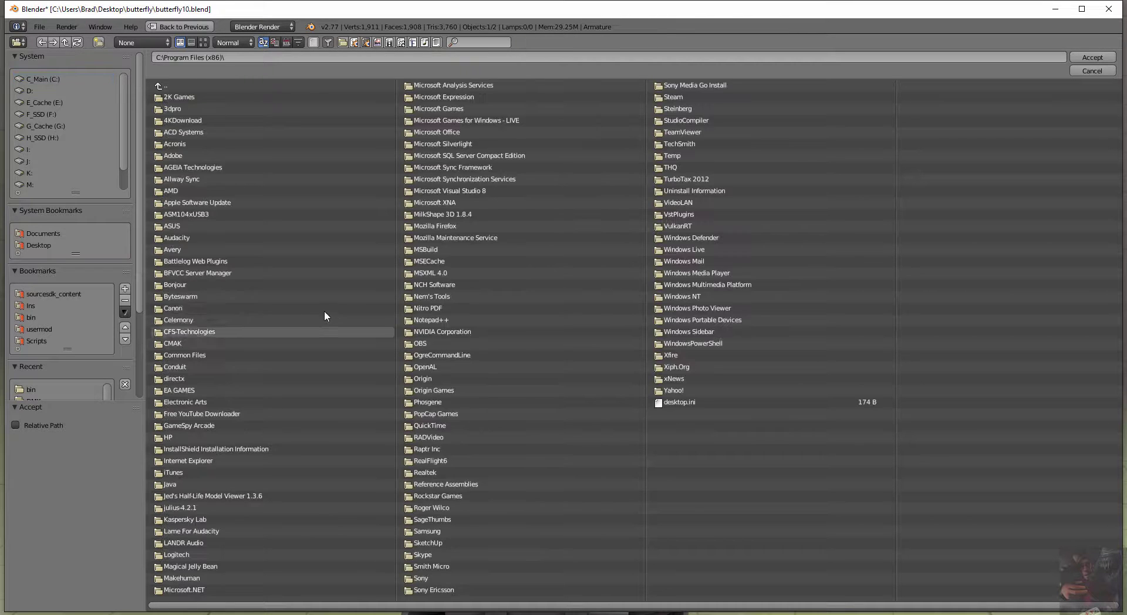
left_click(47, 115)
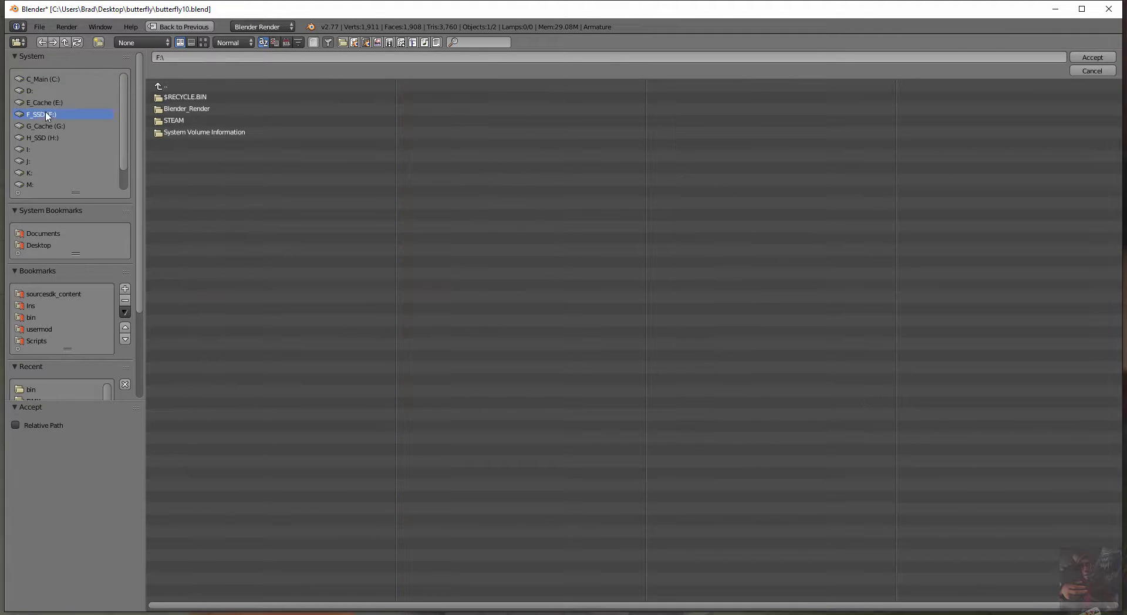
left_click(188, 122)
left_click(185, 98)
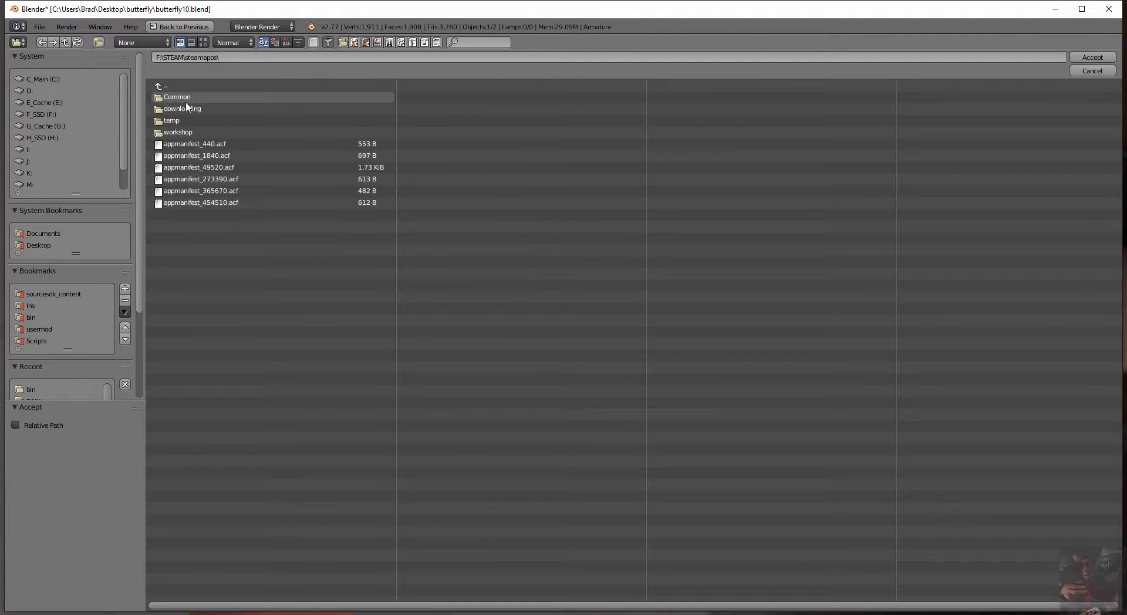
left_click(184, 98)
left_click(189, 170)
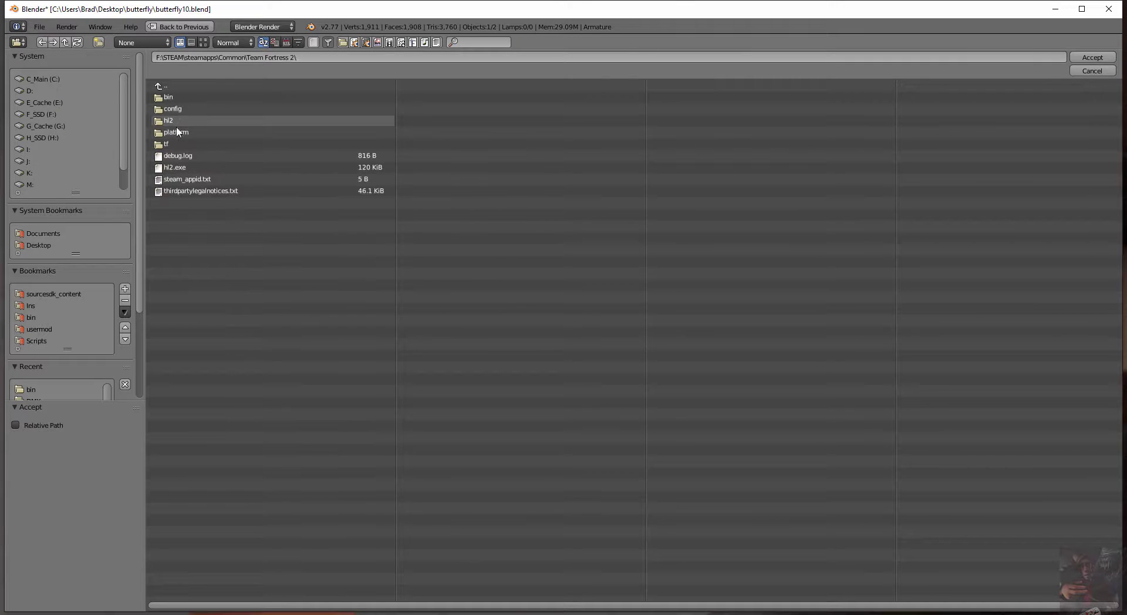
left_click(177, 144)
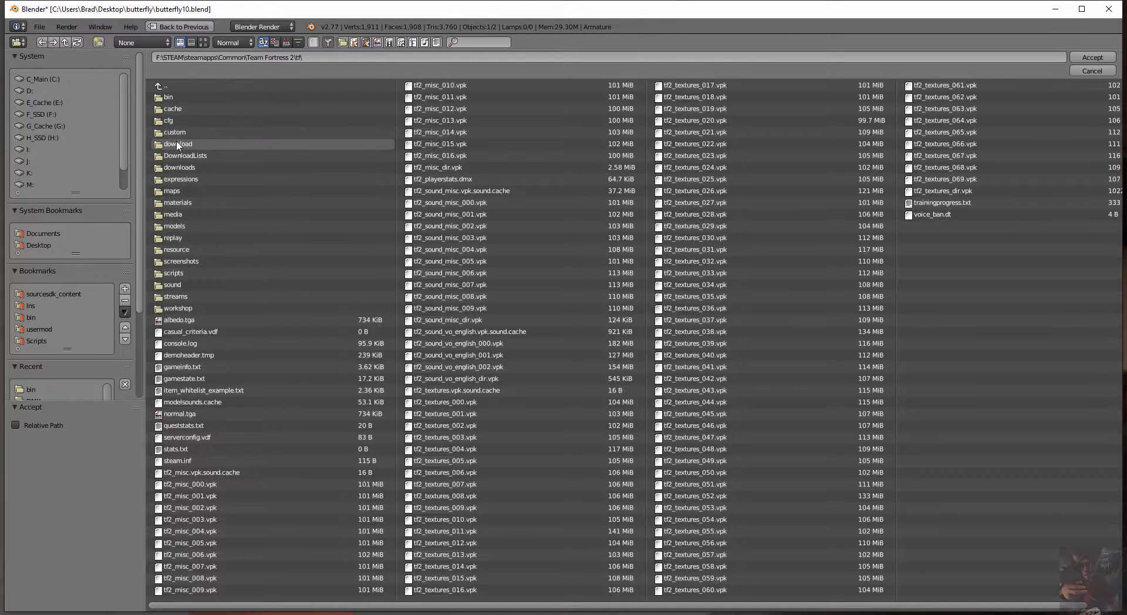
left_click(175, 100)
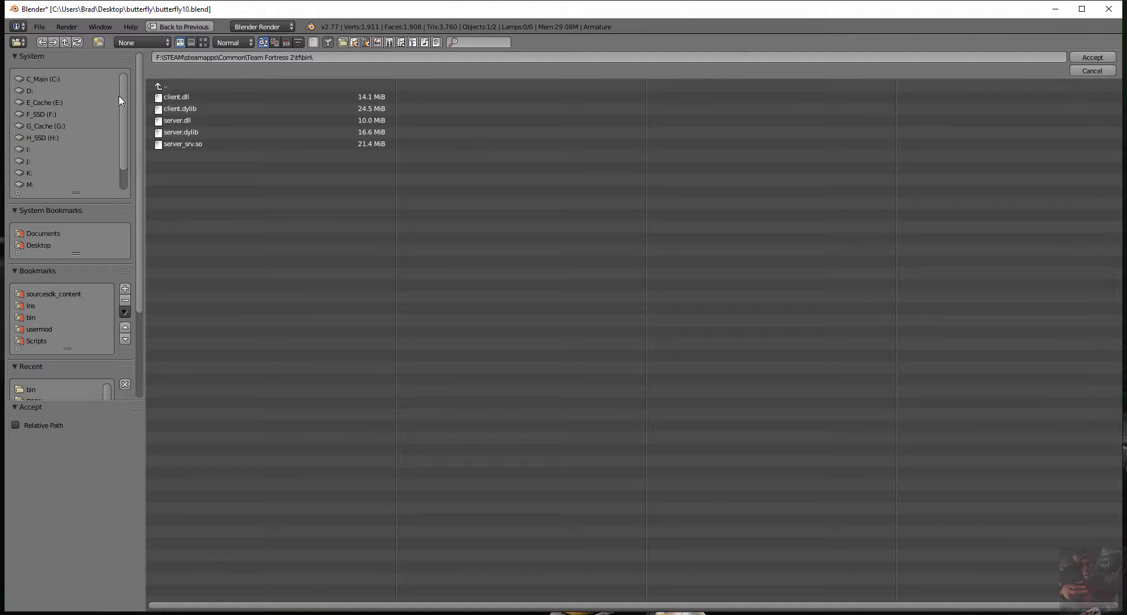
left_click(161, 86)
left_click(161, 87)
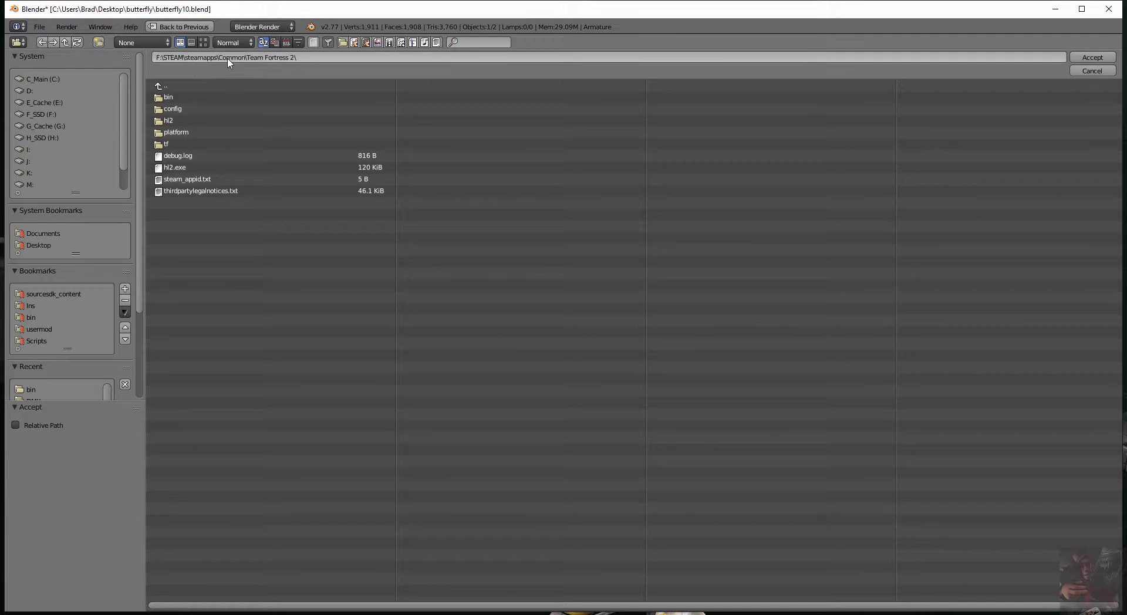
left_click(172, 97)
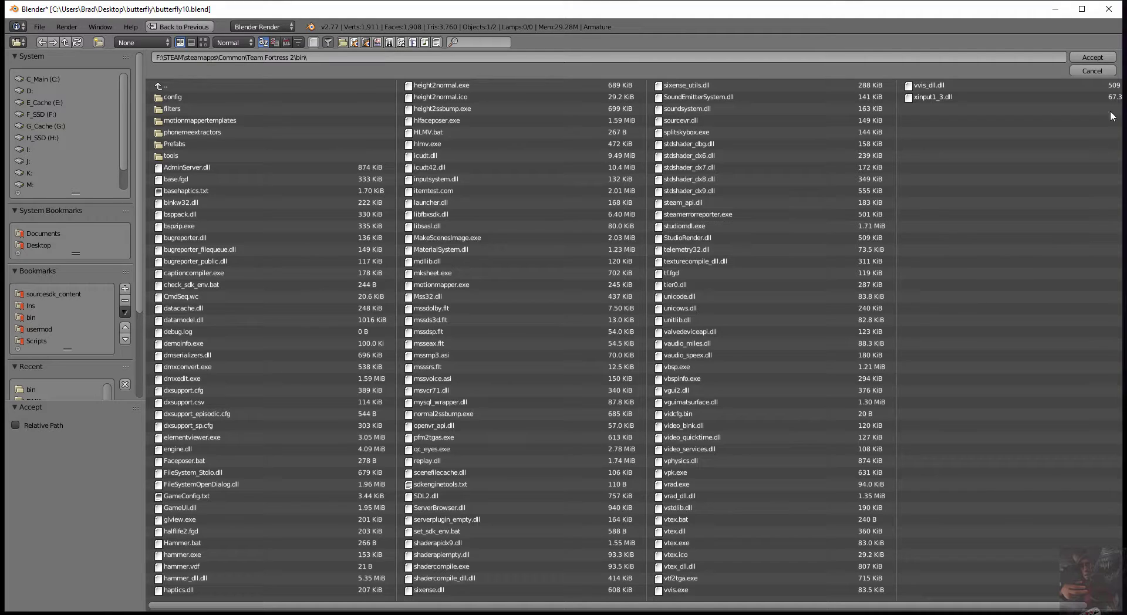
left_click(1093, 70)
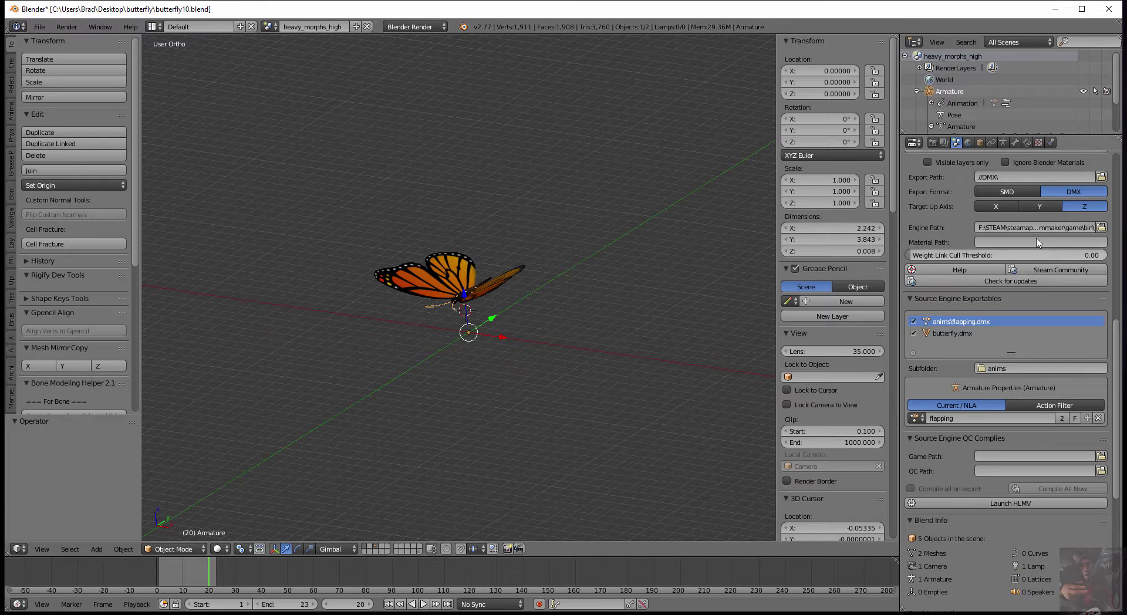
Step: Reconfirm the Engine Path as the SourceFilmmaker game\bin folder
left_click(1102, 227)
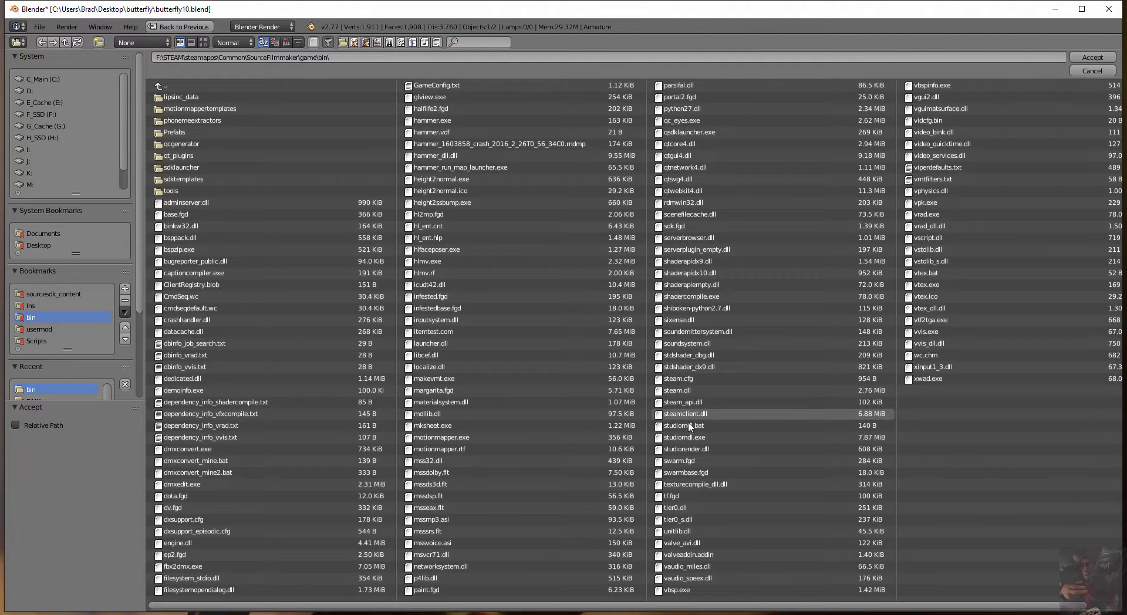
left_click(1083, 58)
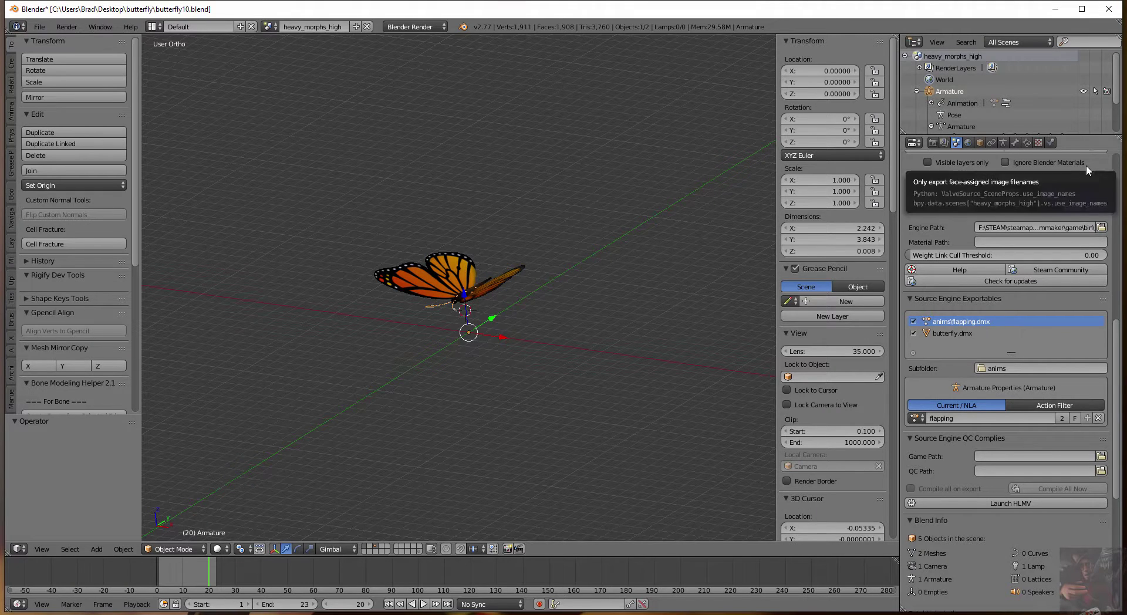
left_click(1024, 241)
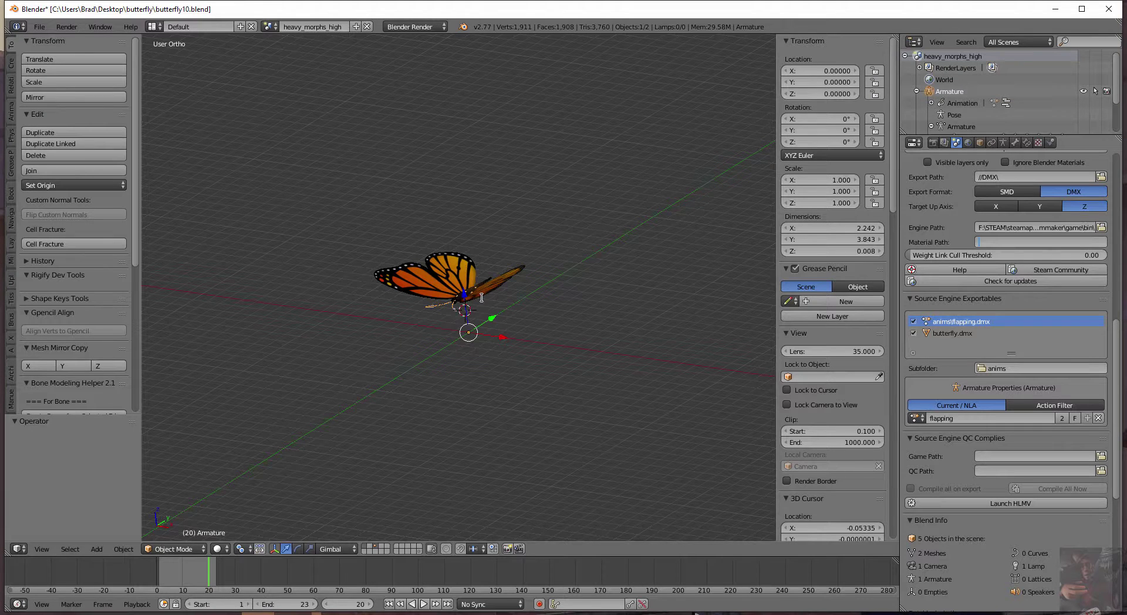
Step: Zoom in and orbit above the butterfly so its wings, body and antennae fill the view
scroll(483, 297, "up", 8)
scroll(483, 297, "up", 1)
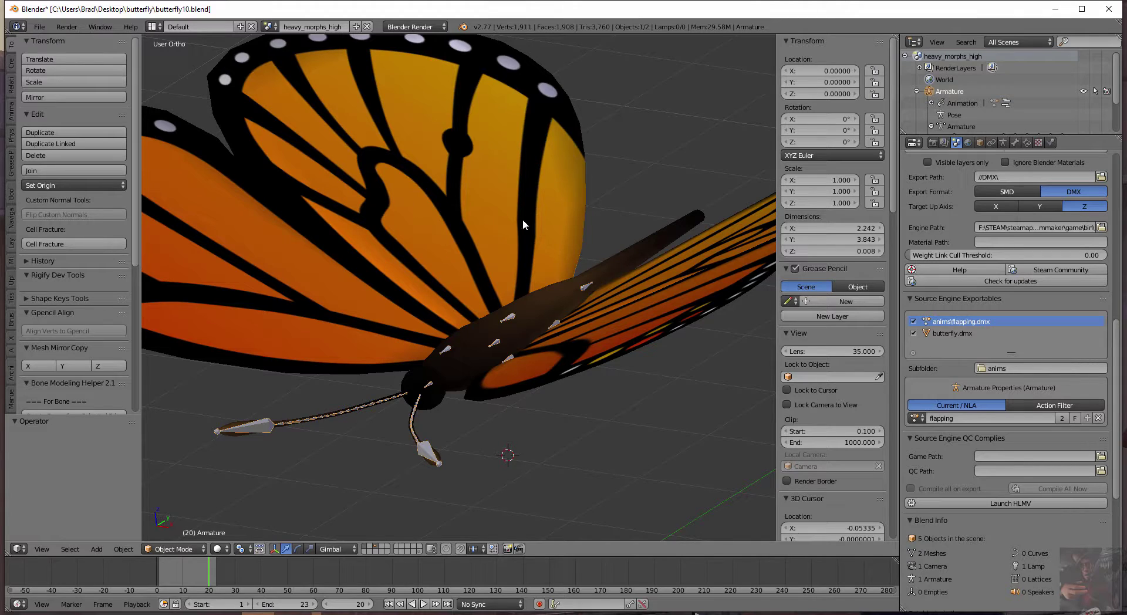
scroll(534, 273, "down", 2)
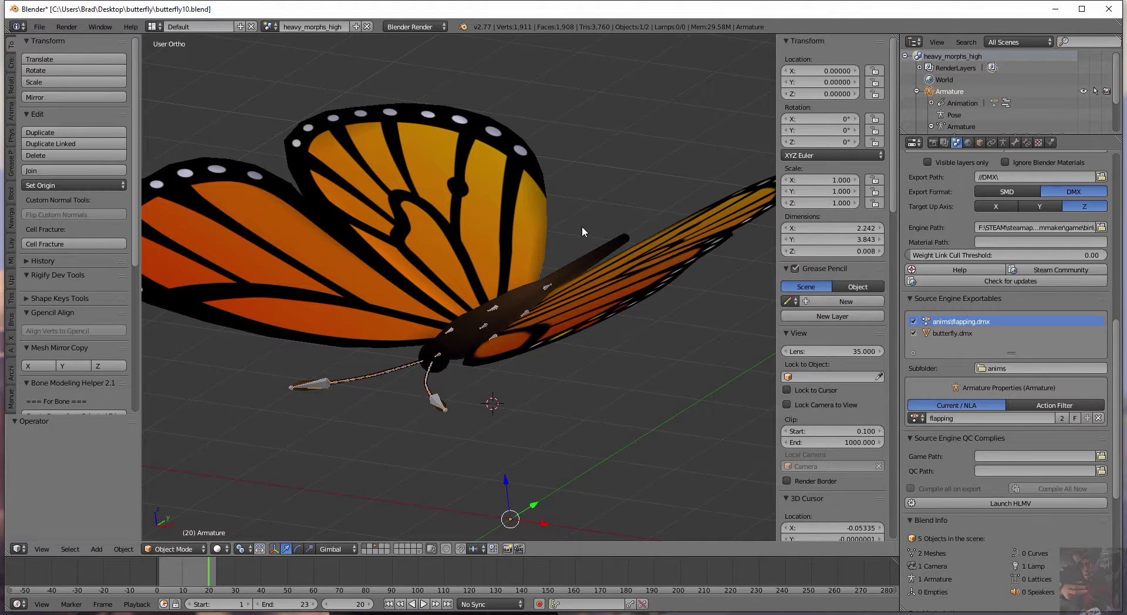
middle_click_drag(583, 234, 544, 322)
scroll(544, 323, "up", 2)
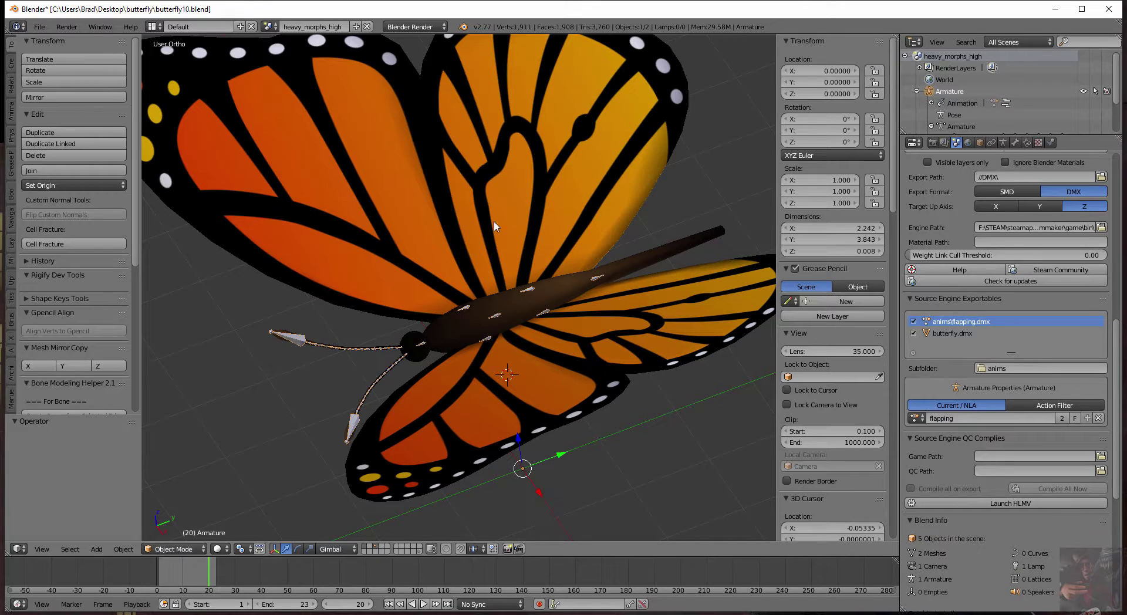
middle_click_drag(594, 380, 614, 341)
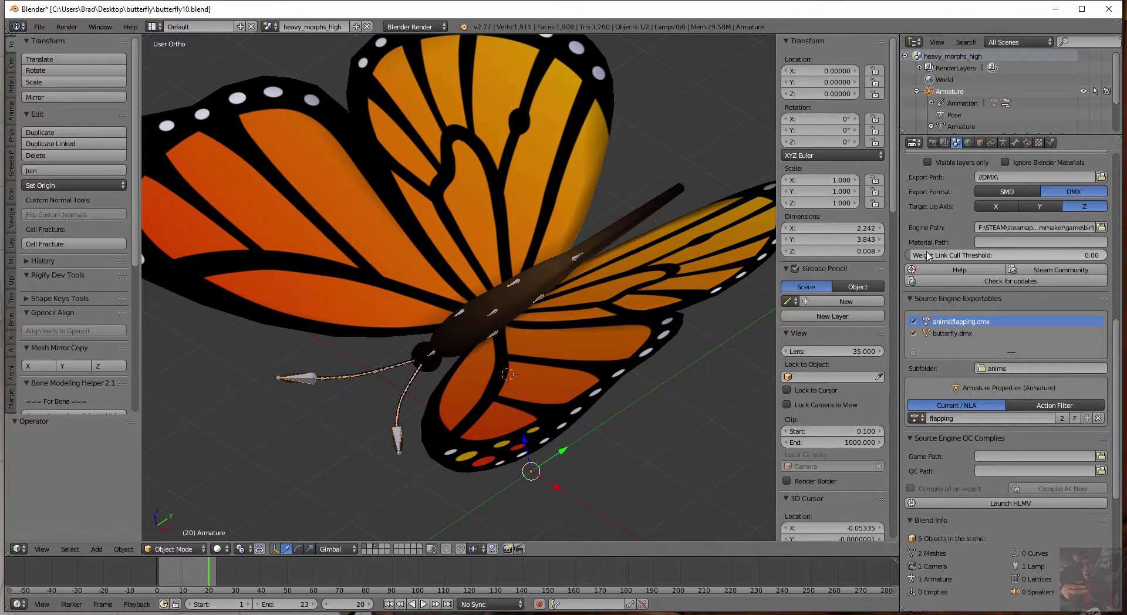
left_click_drag(915, 257, 950, 256)
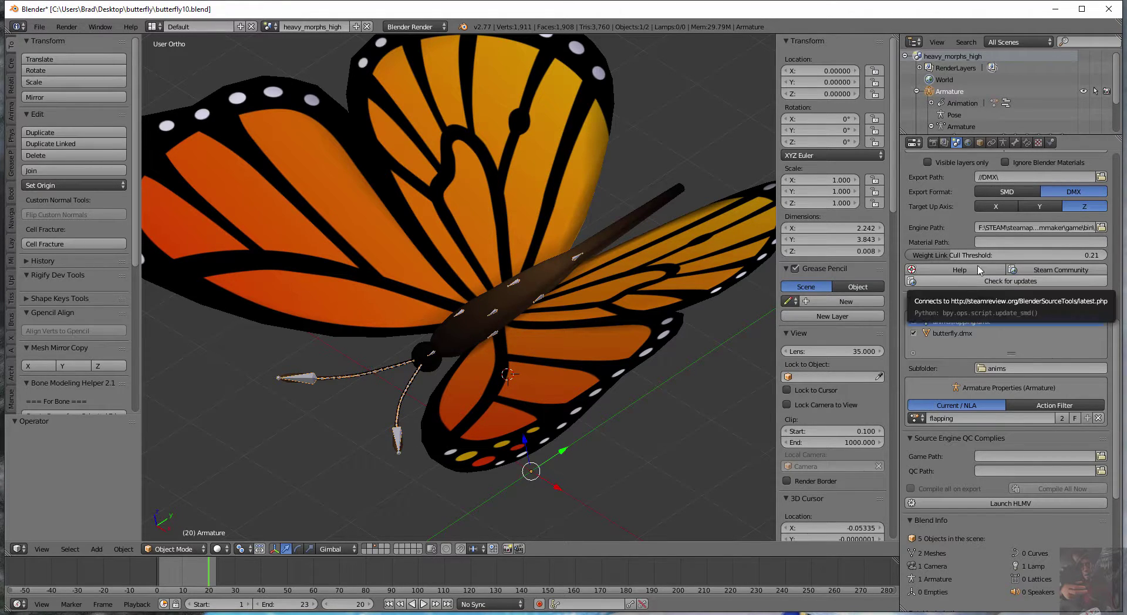
left_click_drag(952, 258, 910, 268)
scroll(1045, 294, "down", 2)
scroll(1002, 308, "up", 1)
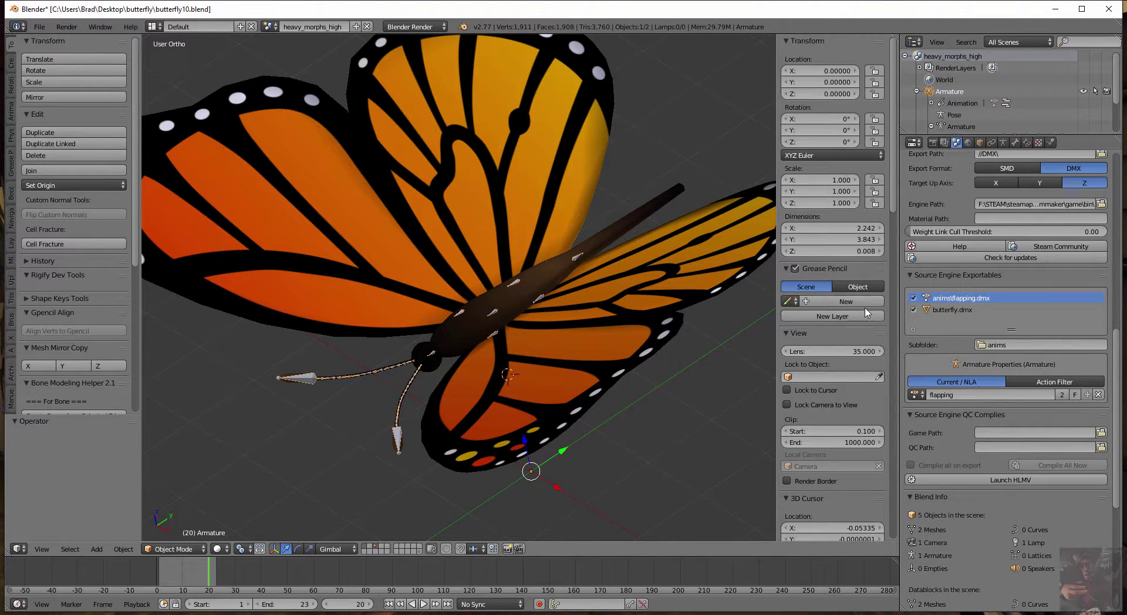
scroll(941, 261, "down", 1)
scroll(940, 261, "down", 1)
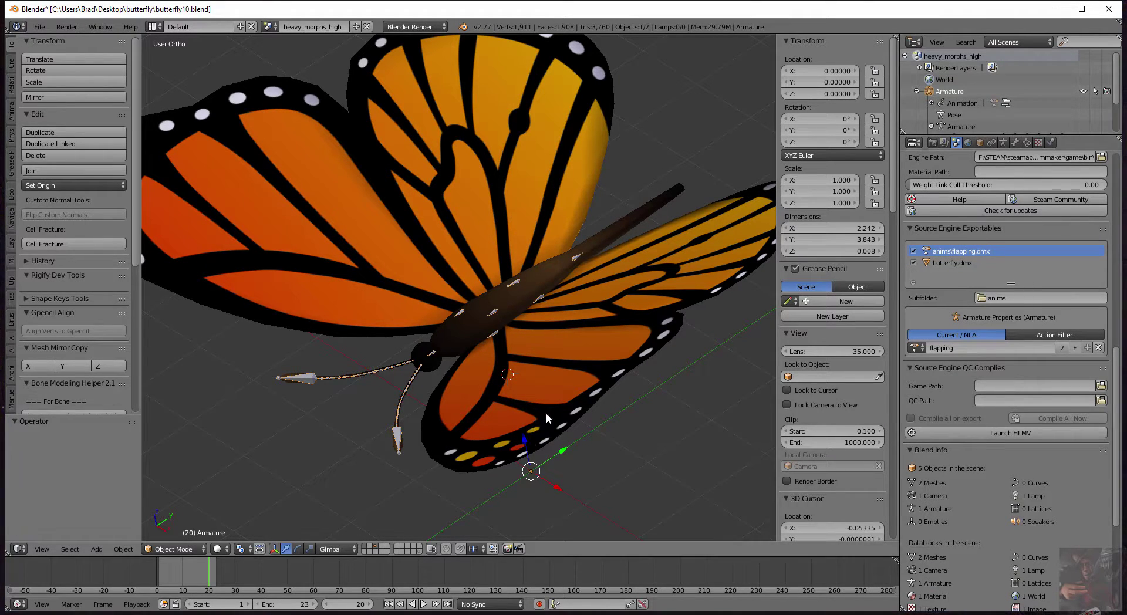
scroll(549, 412, "up", 1)
scroll(549, 411, "down", 2)
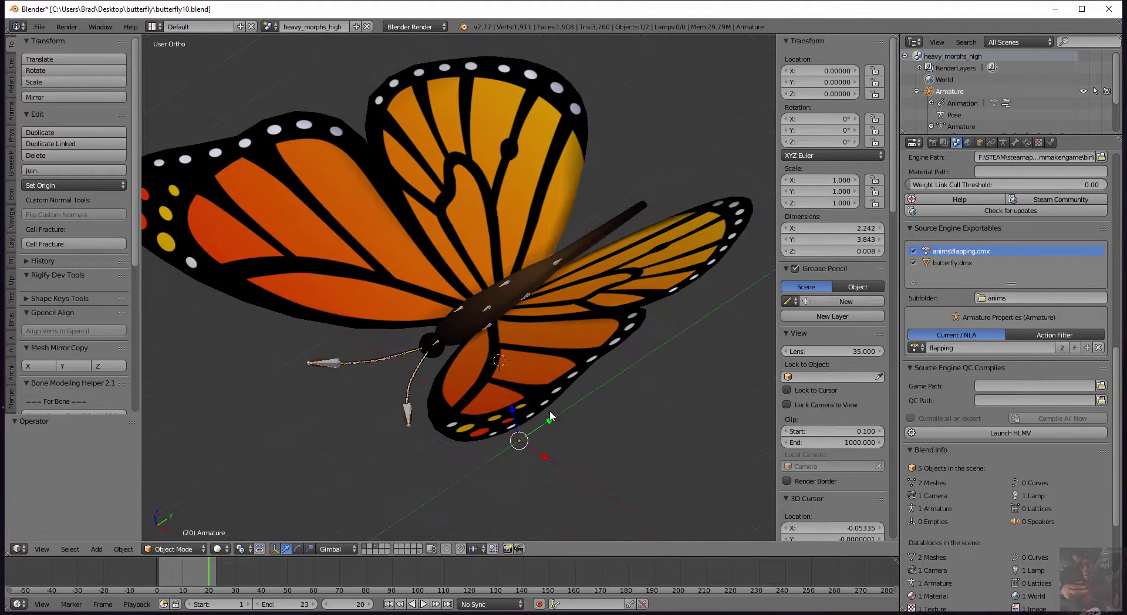
right_click(546, 324)
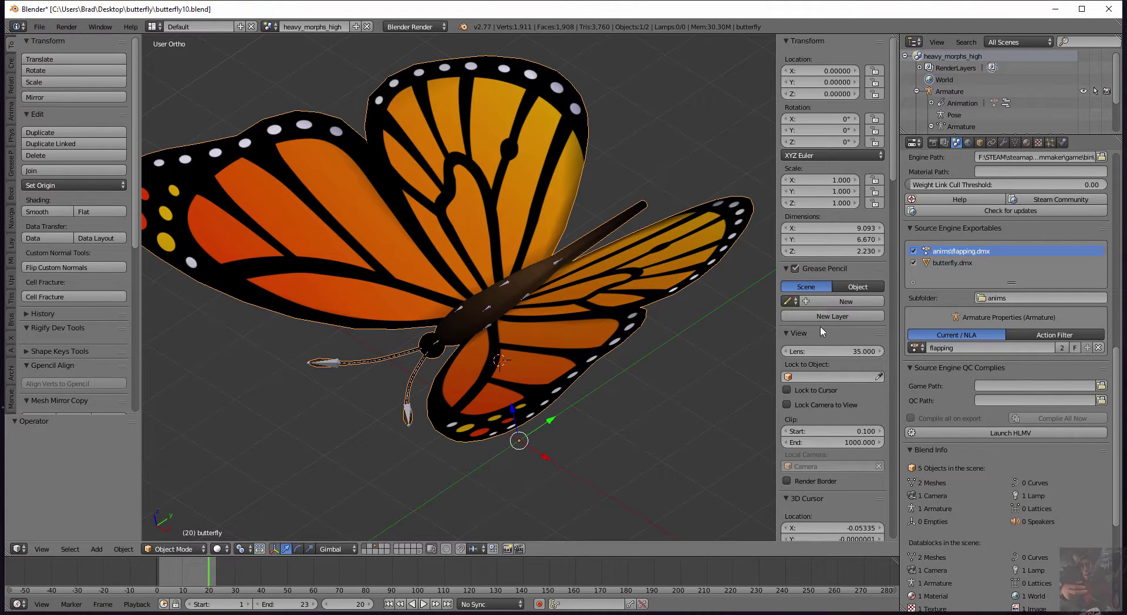
left_click(969, 252)
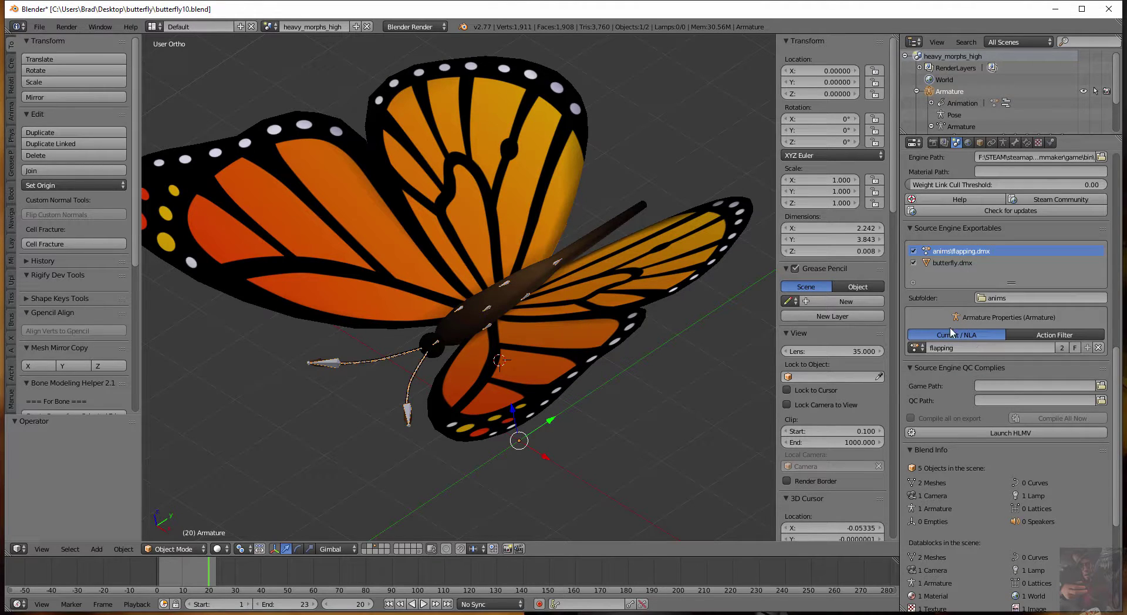
Step: Assign the antenna_L action to the armature, then switch it back to flapping
scroll(1019, 320, "down", 2)
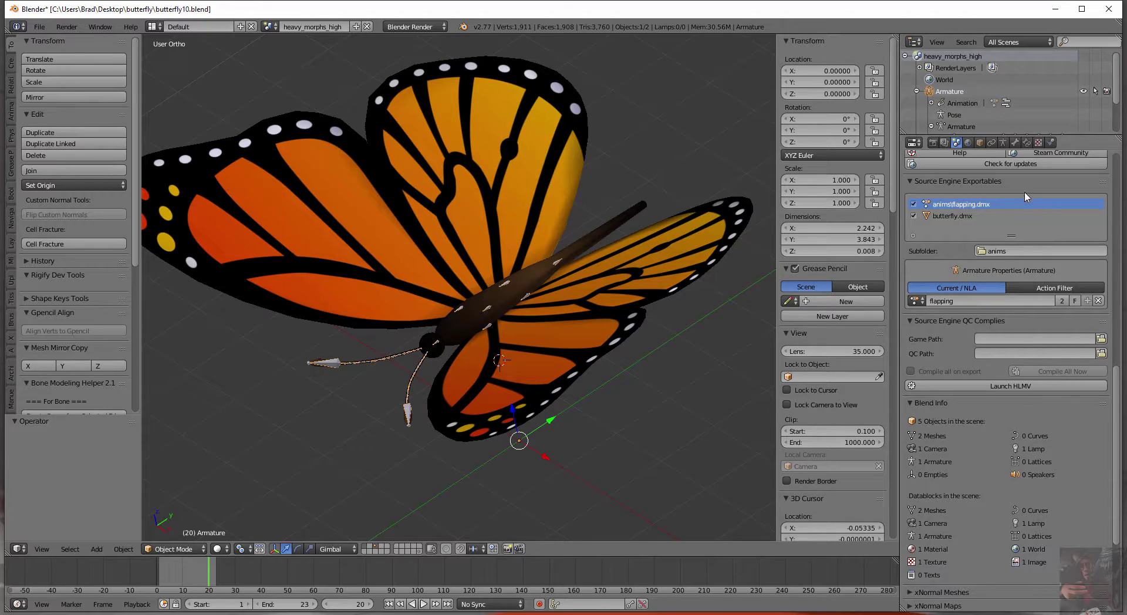
left_click(922, 301)
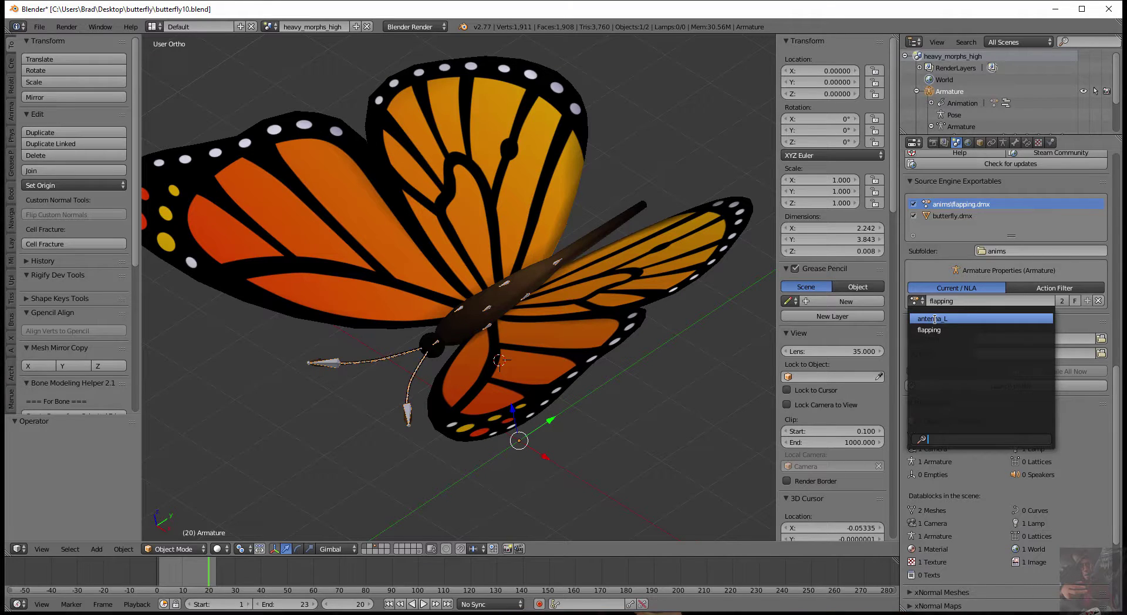
left_click(935, 319)
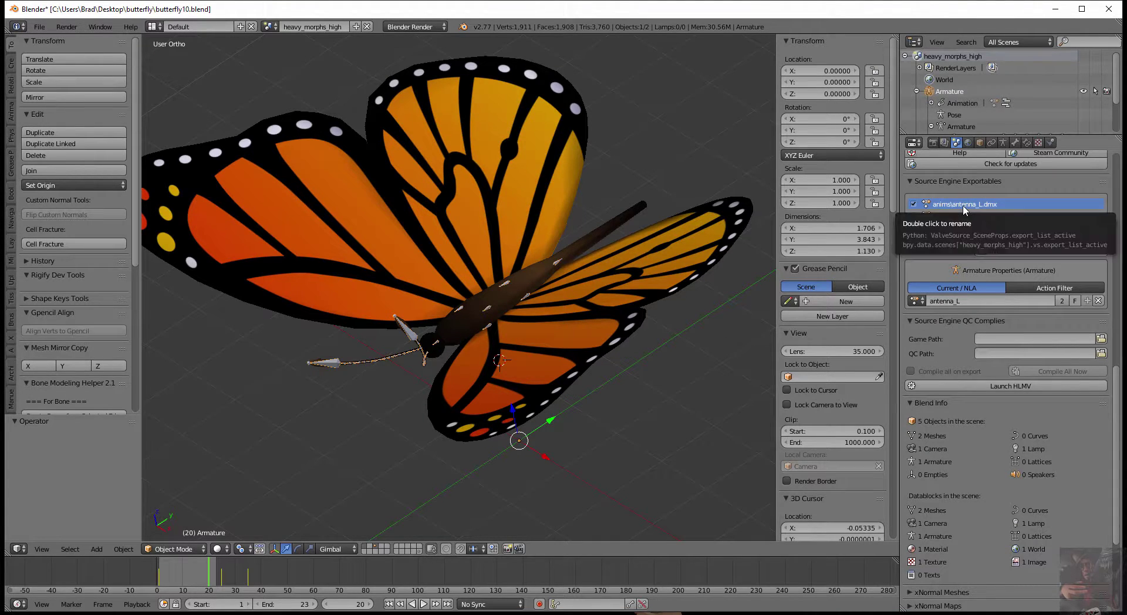
scroll(966, 208, "up", 4)
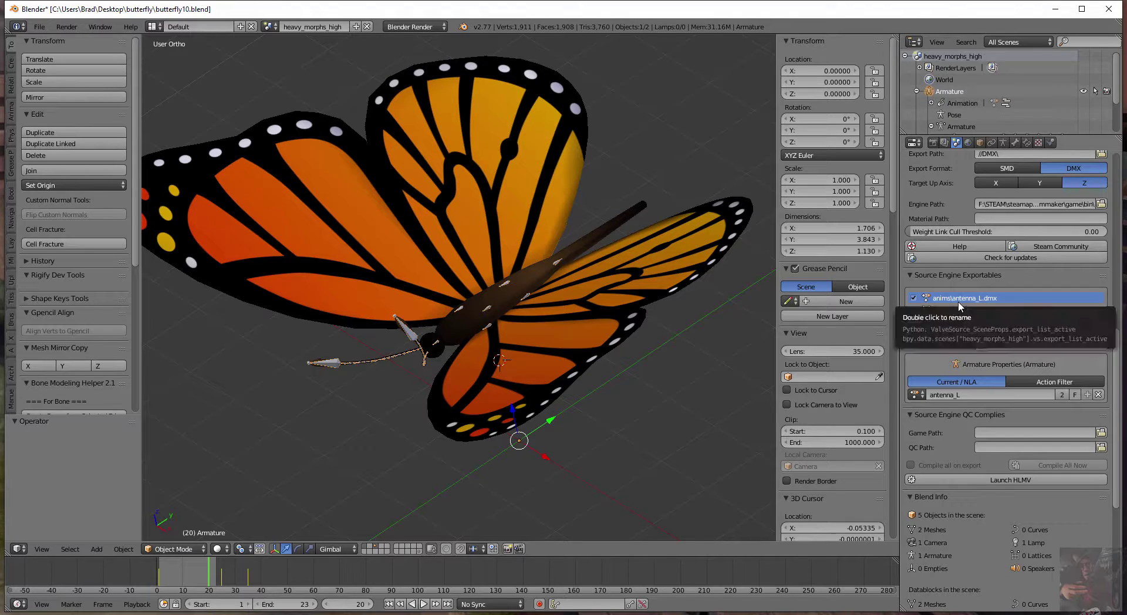
scroll(960, 306, "down", 3)
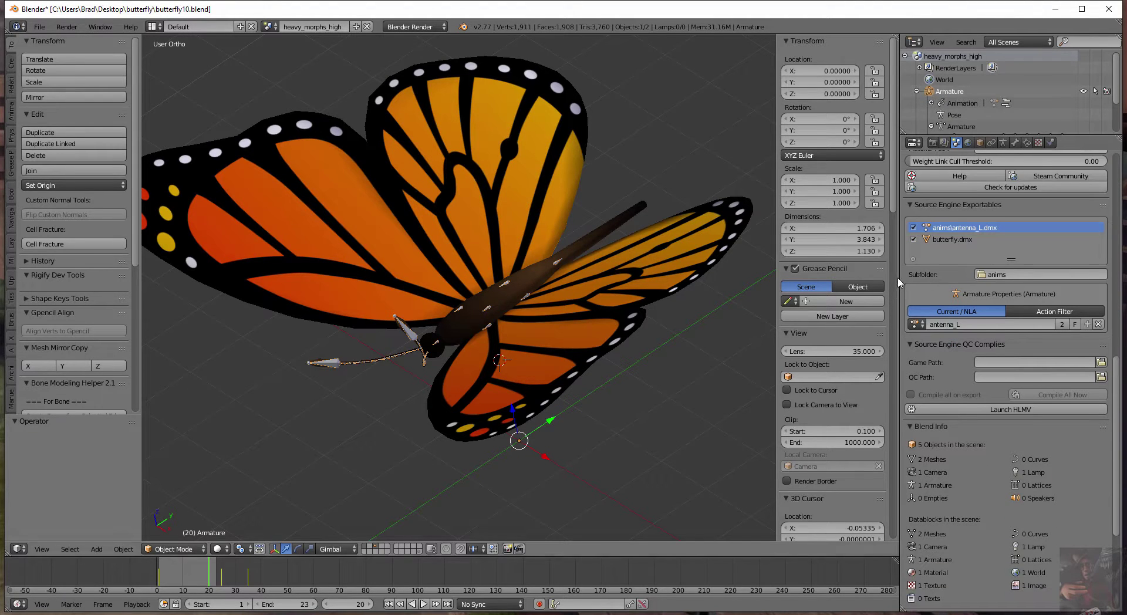
left_click(919, 323)
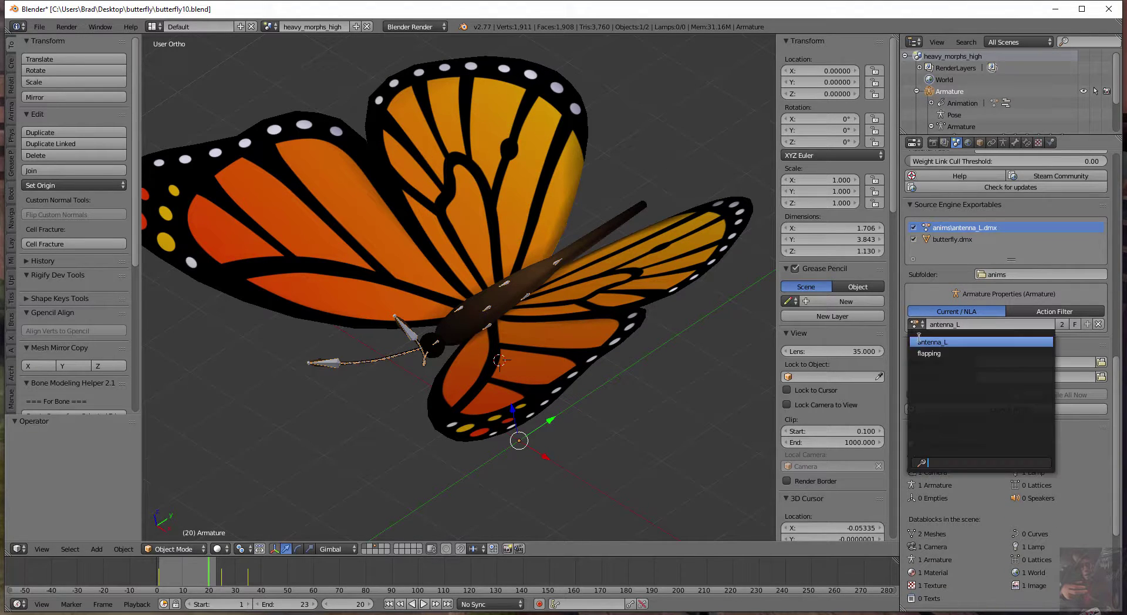
left_click(934, 353)
scroll(916, 299, "down", 4)
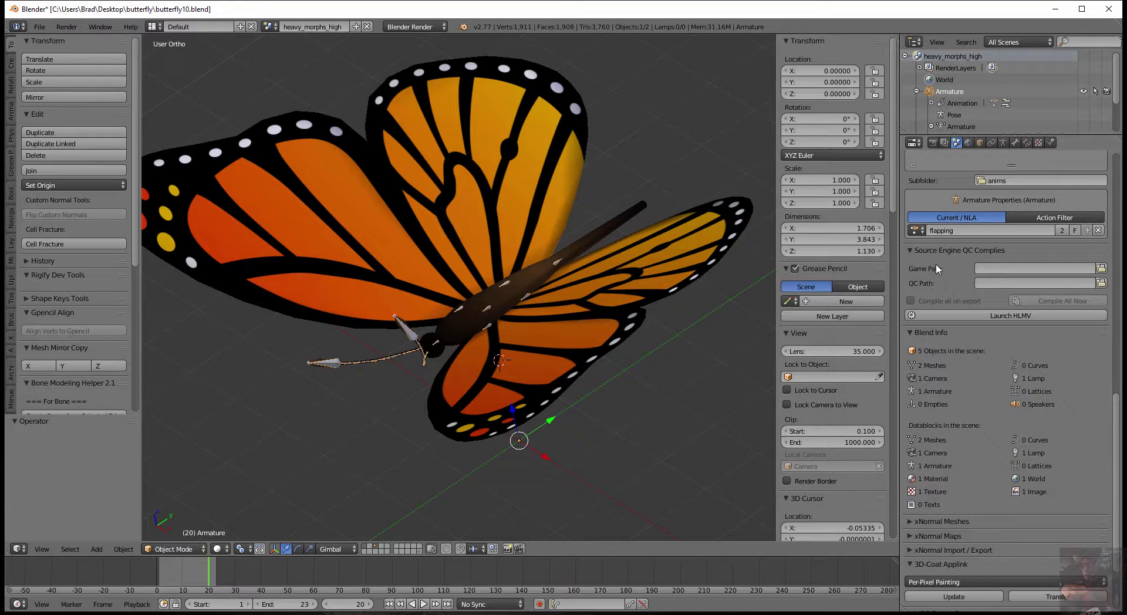
Step: Set the QC Compiles Game Path to the SourceFilmmaker game\usermod folder
left_click(1101, 269)
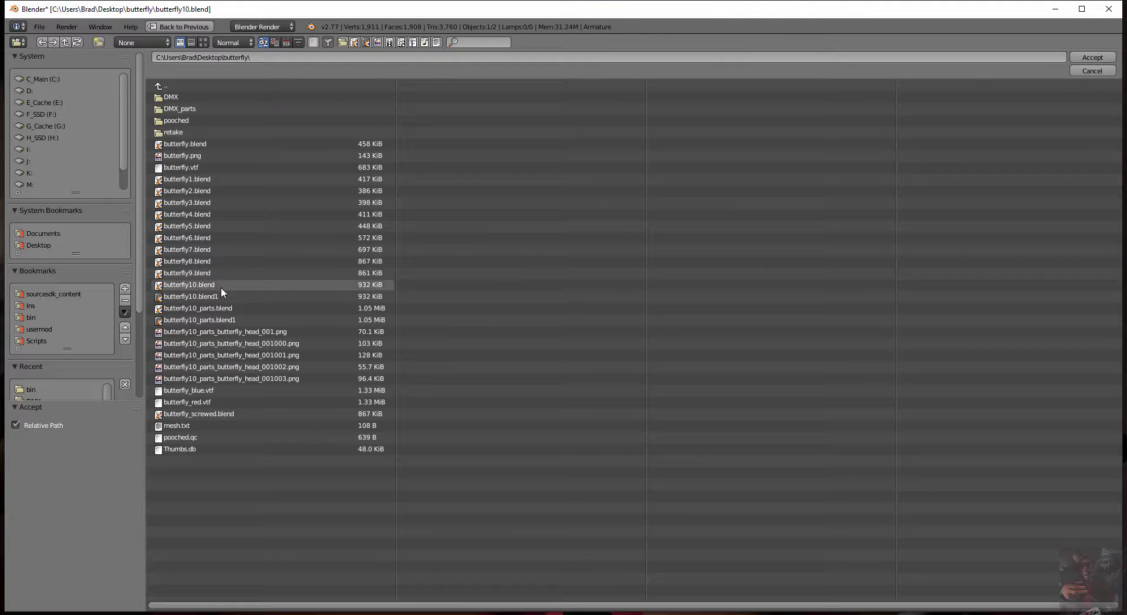
left_click(39, 331)
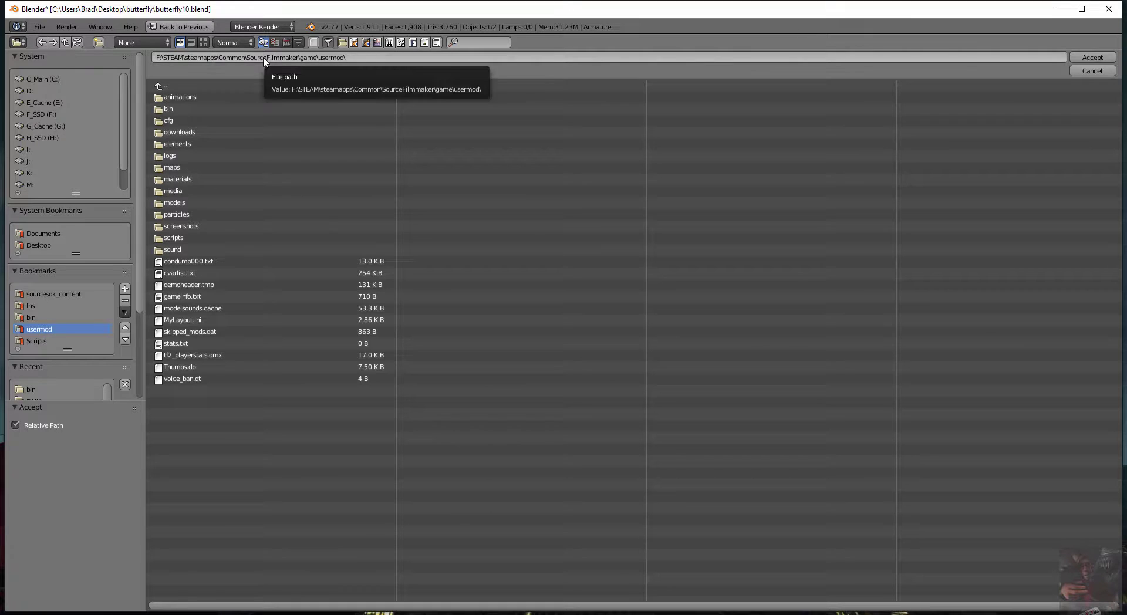
left_click(336, 57)
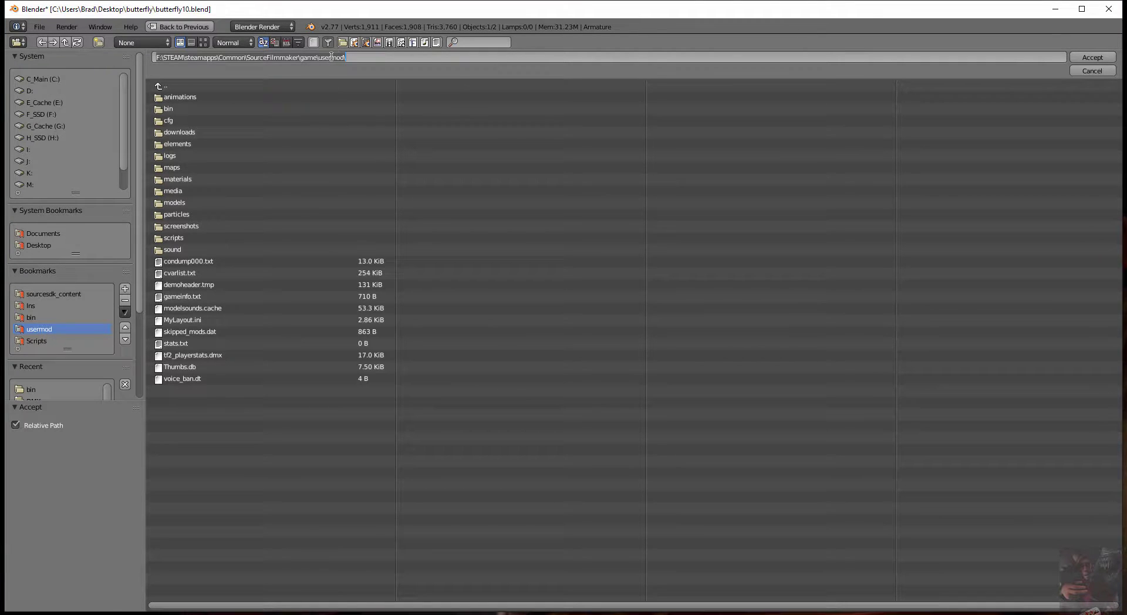
left_click(208, 297)
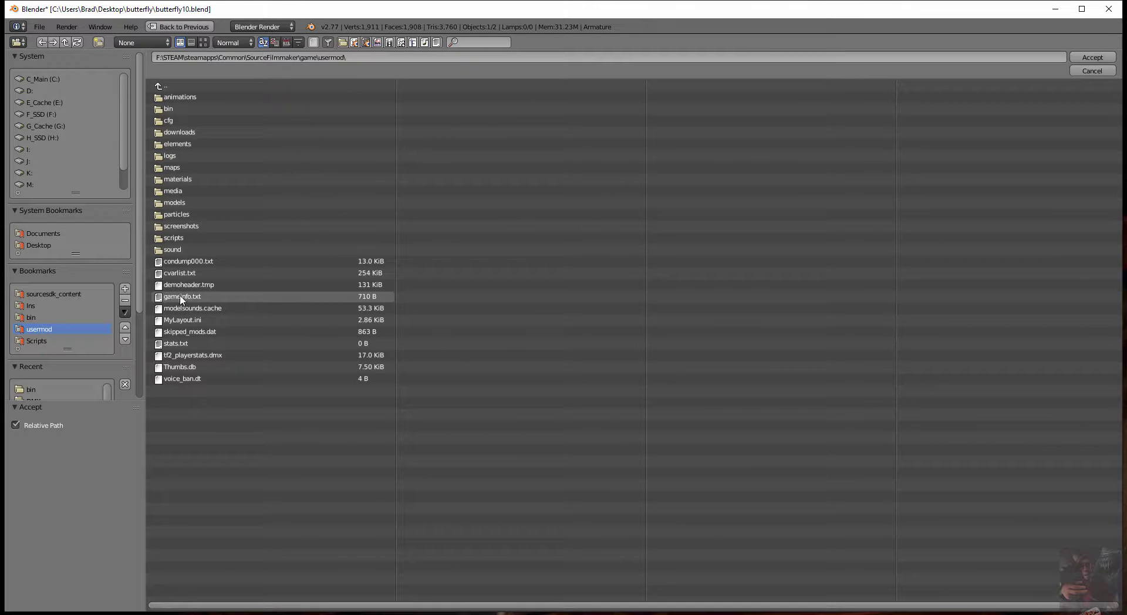
left_click(363, 56)
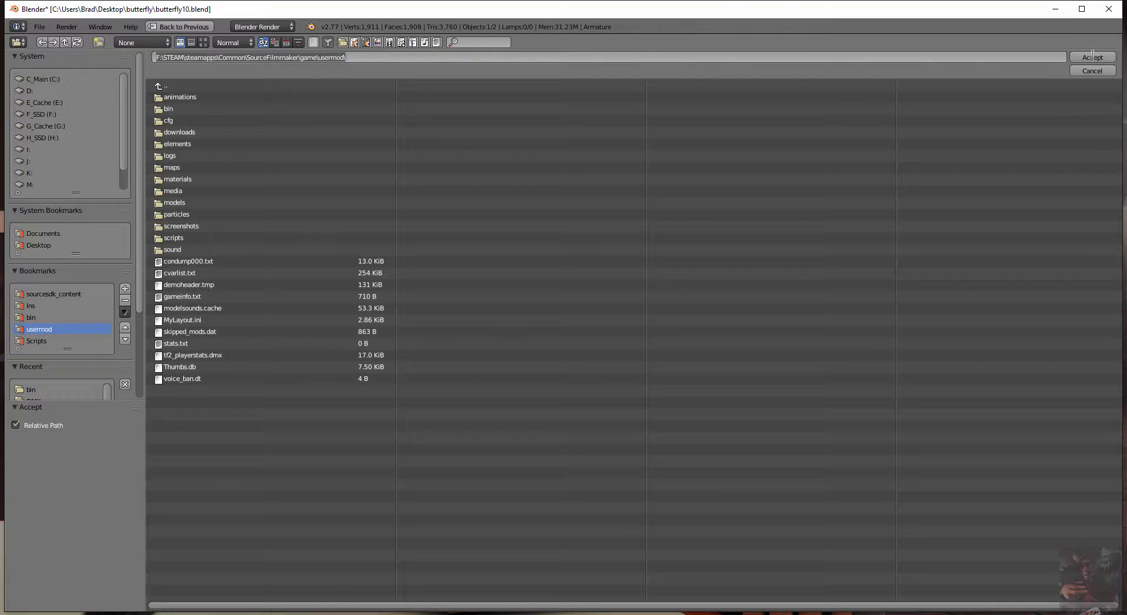
left_click(1098, 57)
left_click(1099, 58)
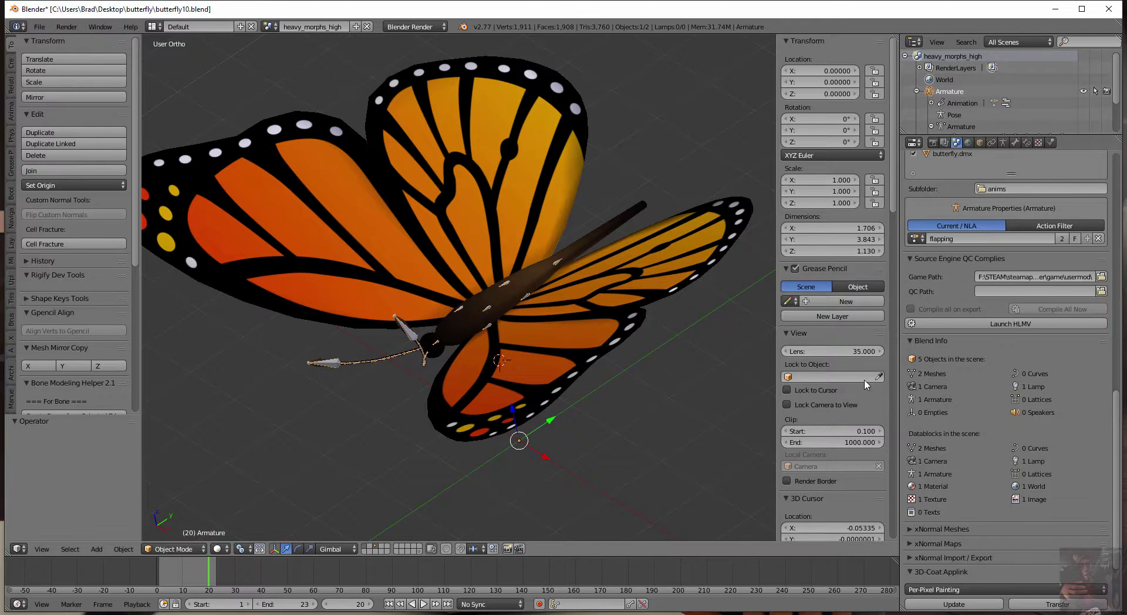
Step: Browse to the DMX folder and accept it as the QC Path (//DMX\)
left_click(1101, 292)
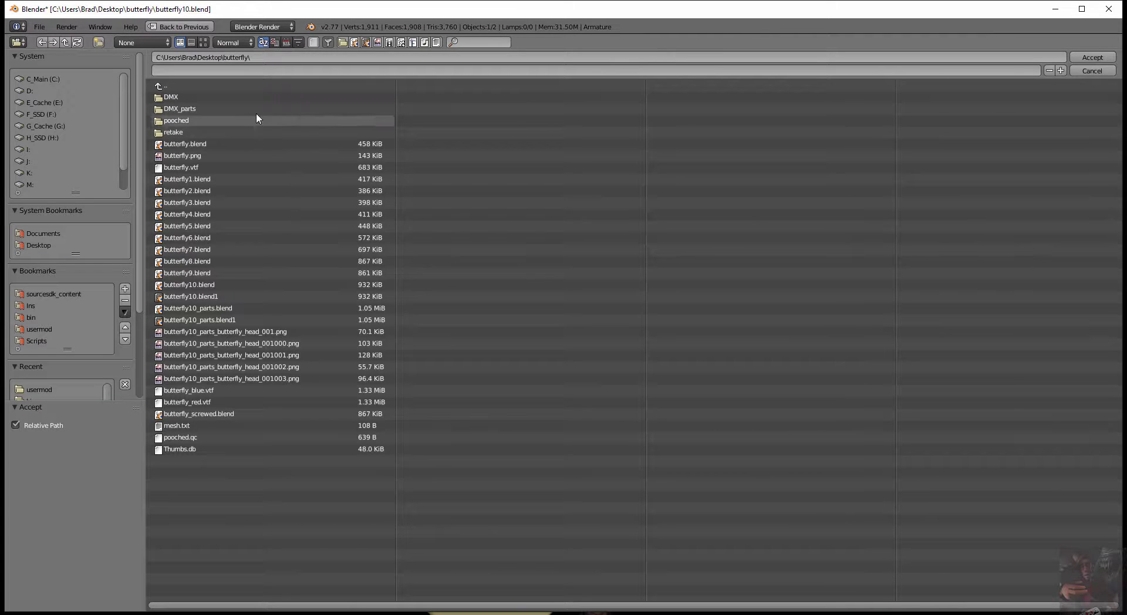
left_click(185, 98)
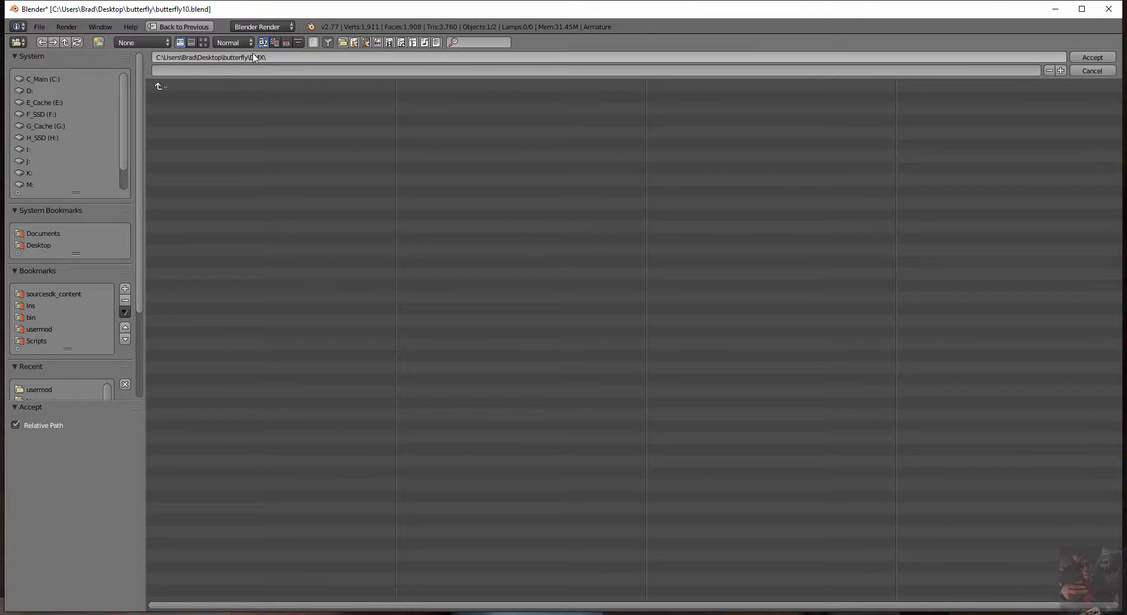
left_click(1093, 58)
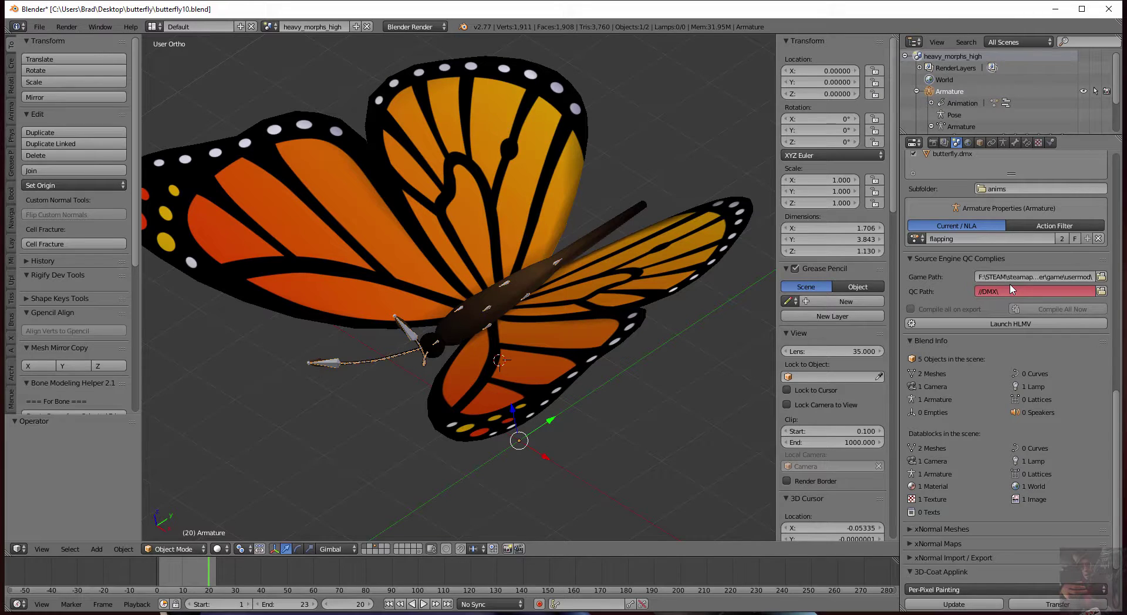
Step: Jump the timeline back to frame 1 and orbit to see the butterfly from the side
scroll(1011, 286, "down", 2)
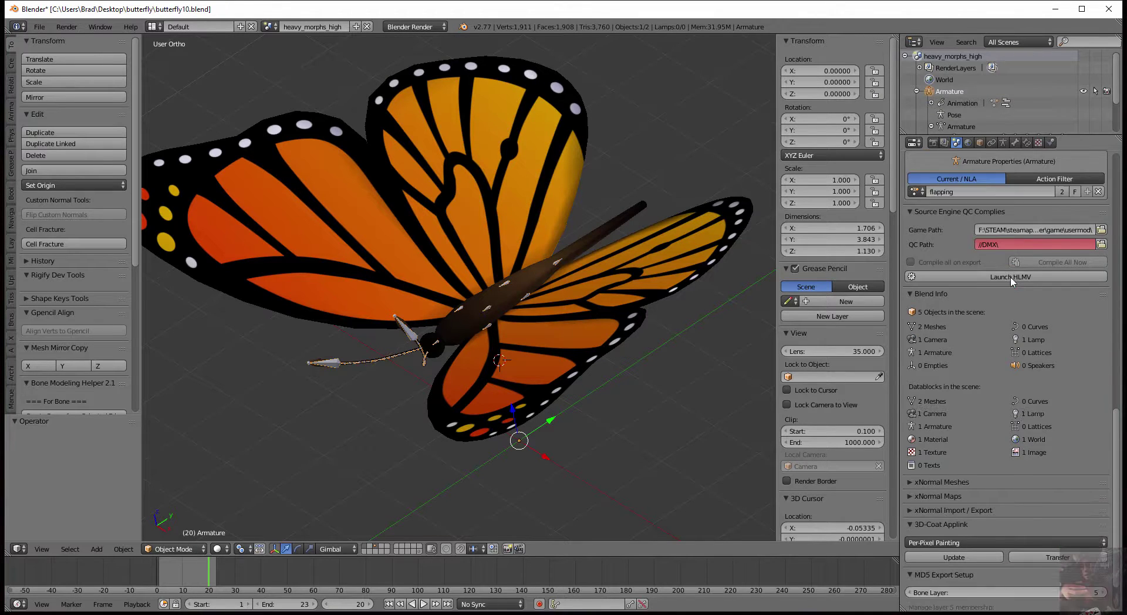
scroll(1011, 282, "up", 15)
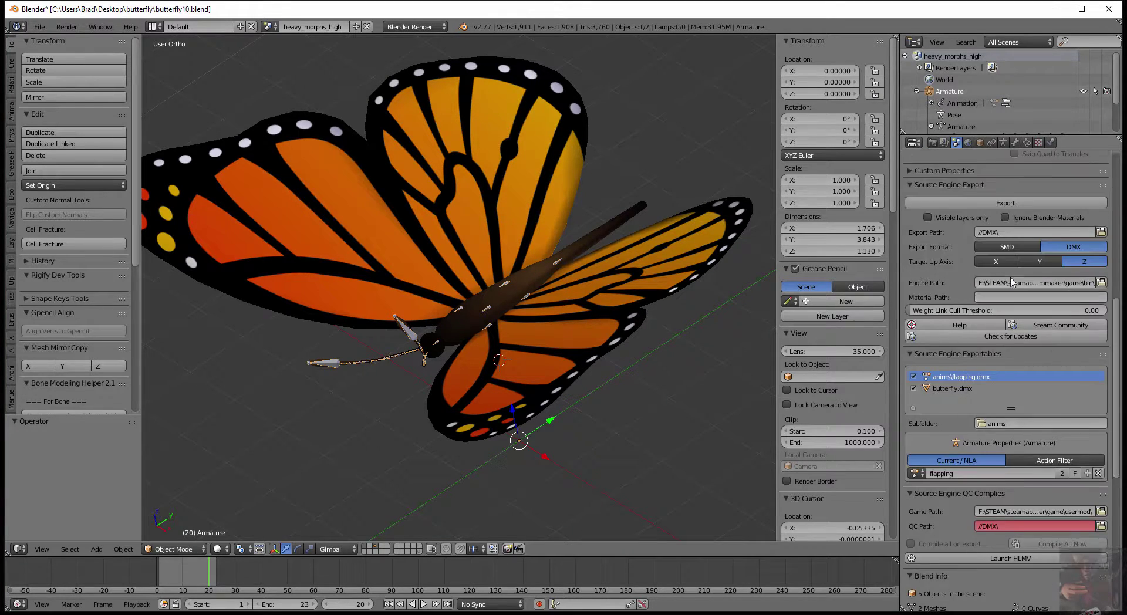
scroll(1066, 478, "down", 5)
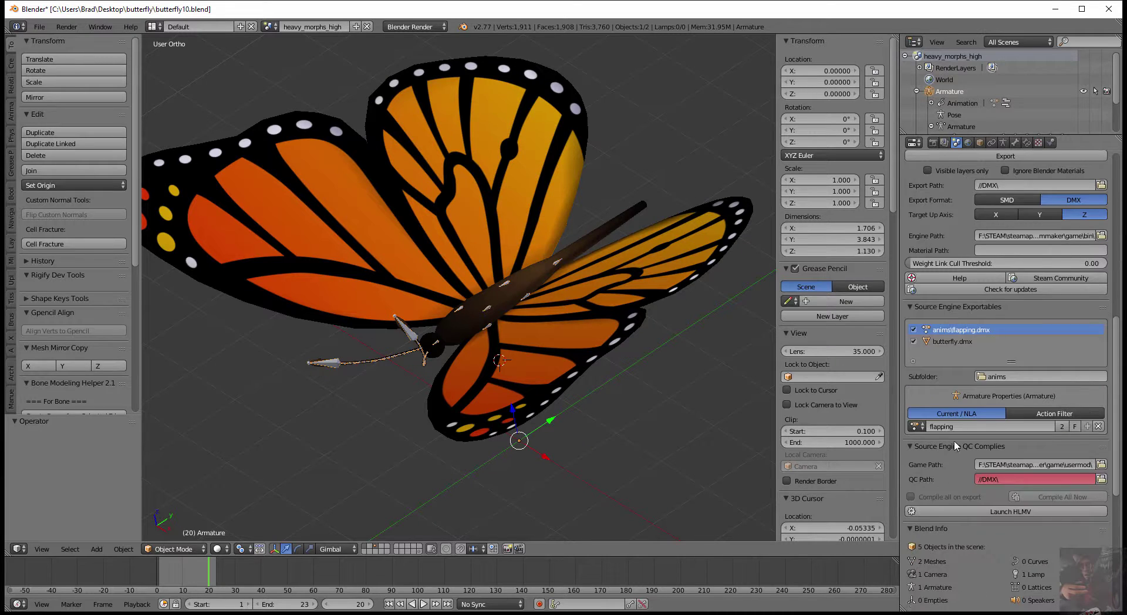
scroll(509, 281, "down", 2)
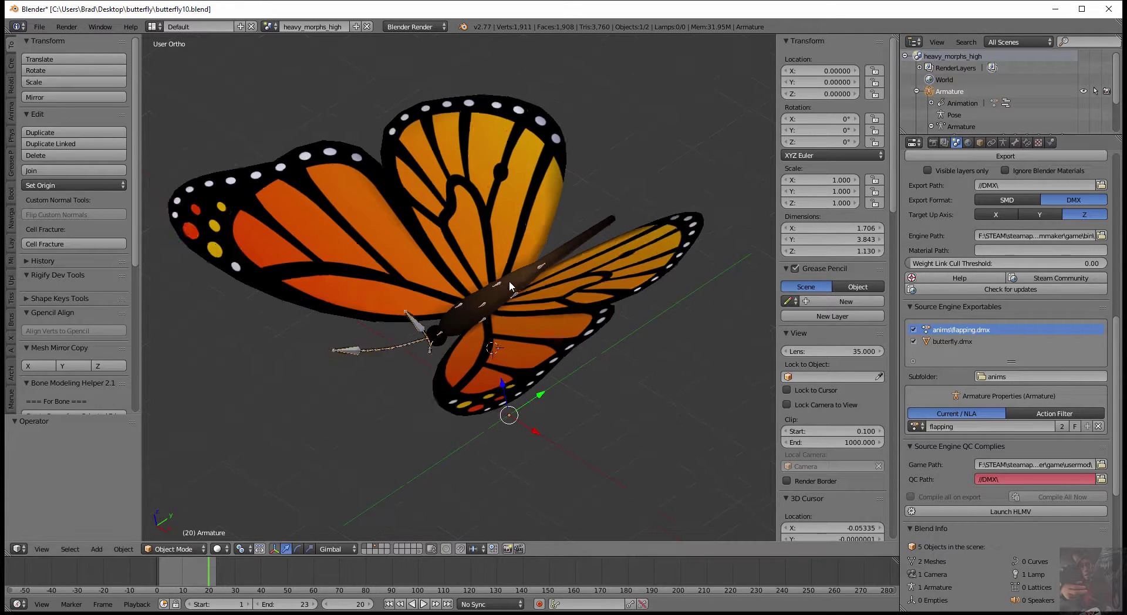
scroll(510, 286, "down", 1)
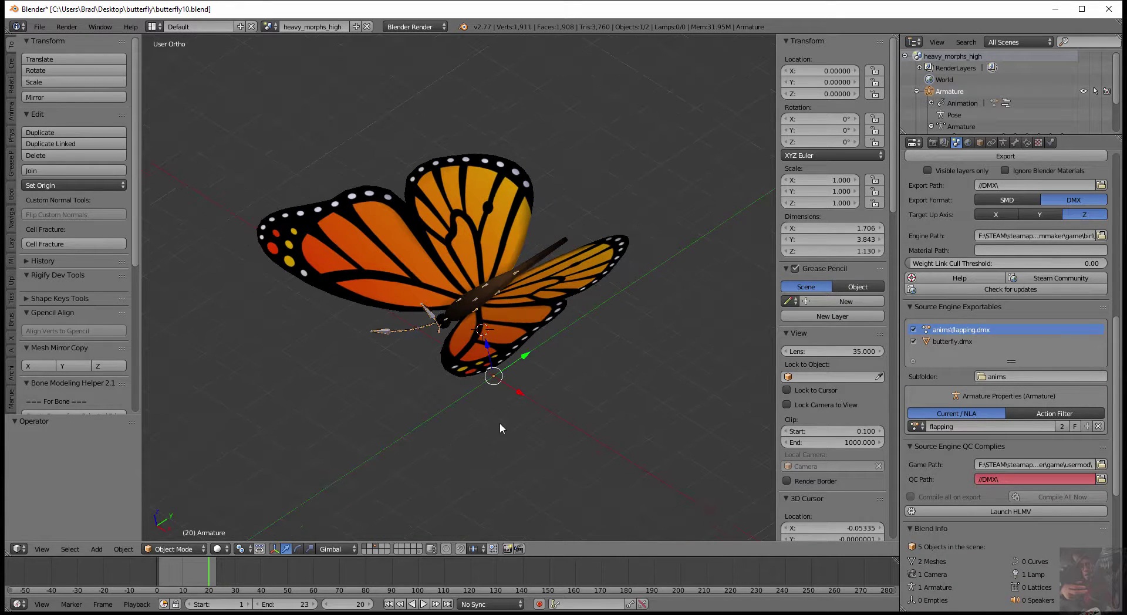
left_click(389, 604)
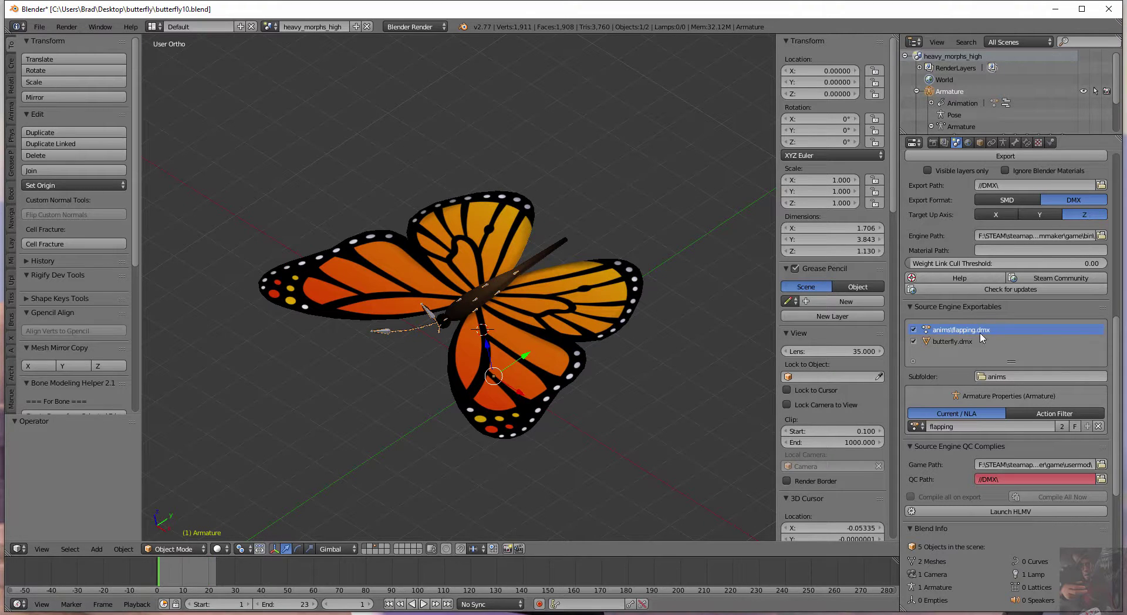
middle_click_drag(399, 457, 430, 380)
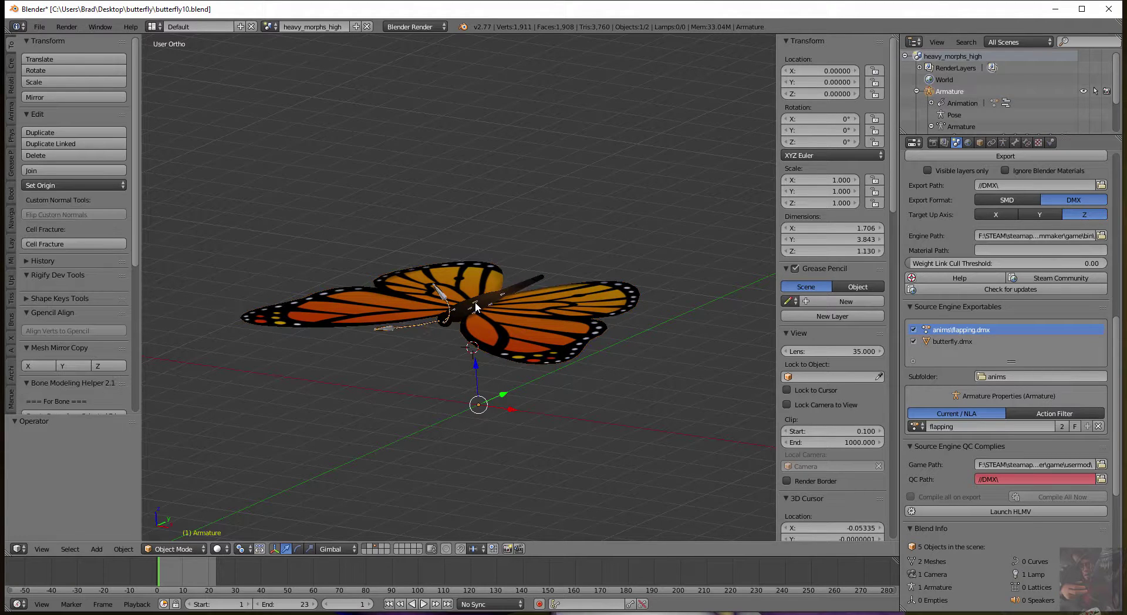
Step: In Pose Mode, select all 45 bones and clear all their transforms back to rest pose
left_click(126, 550)
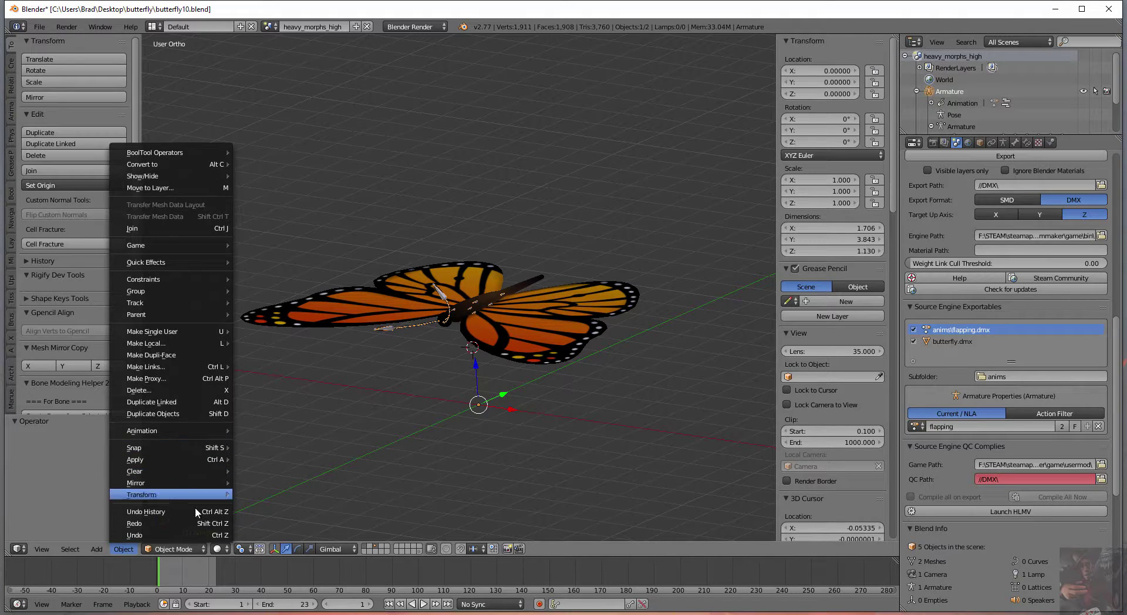
left_click(176, 550)
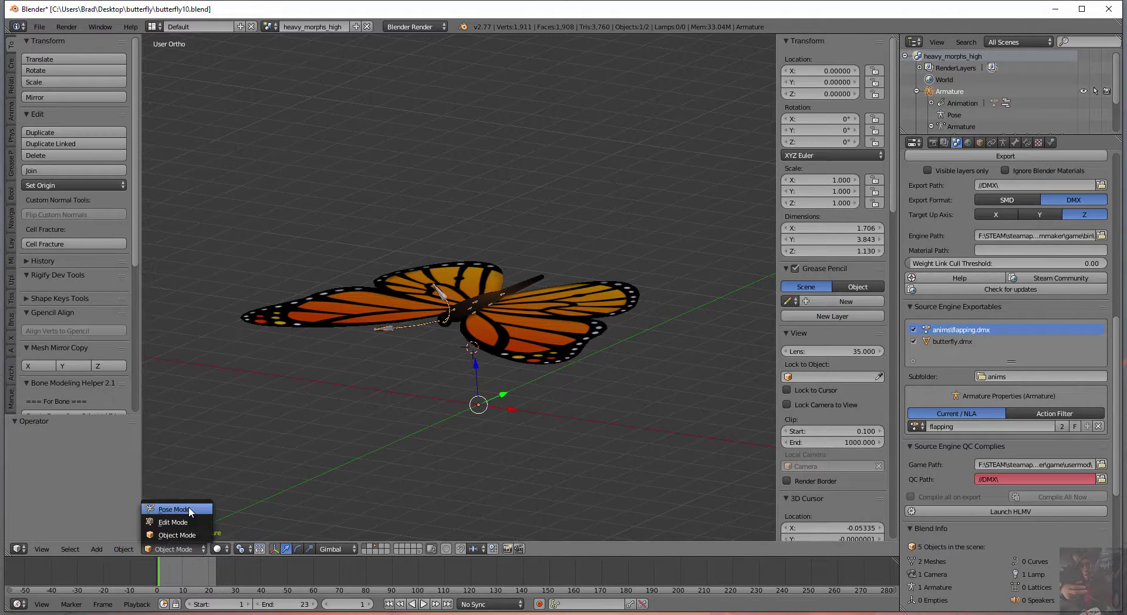
left_click(173, 510)
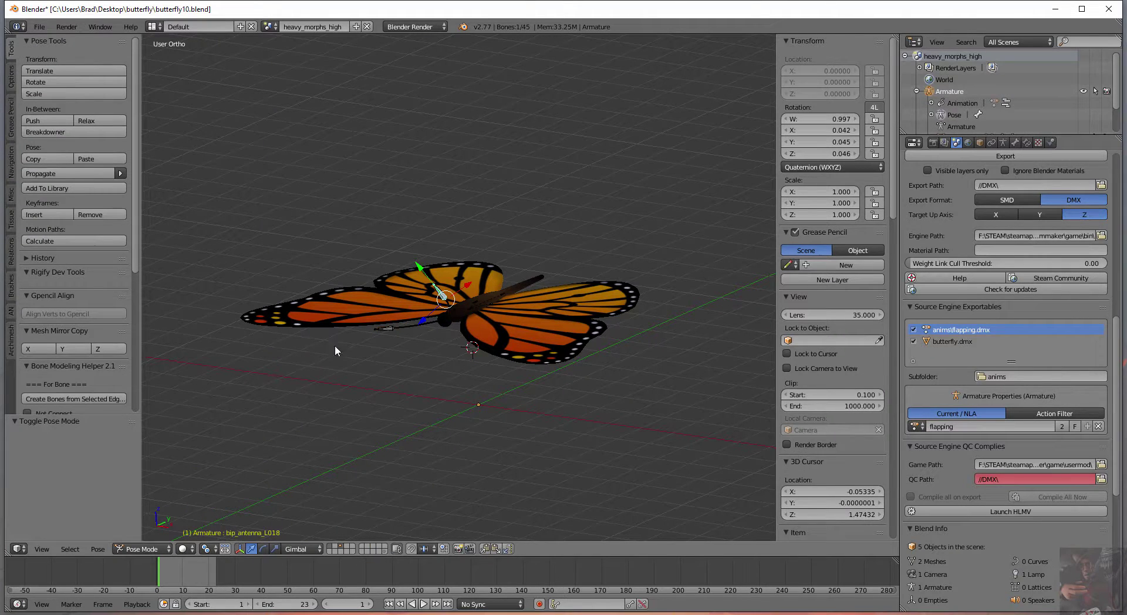
key("a")
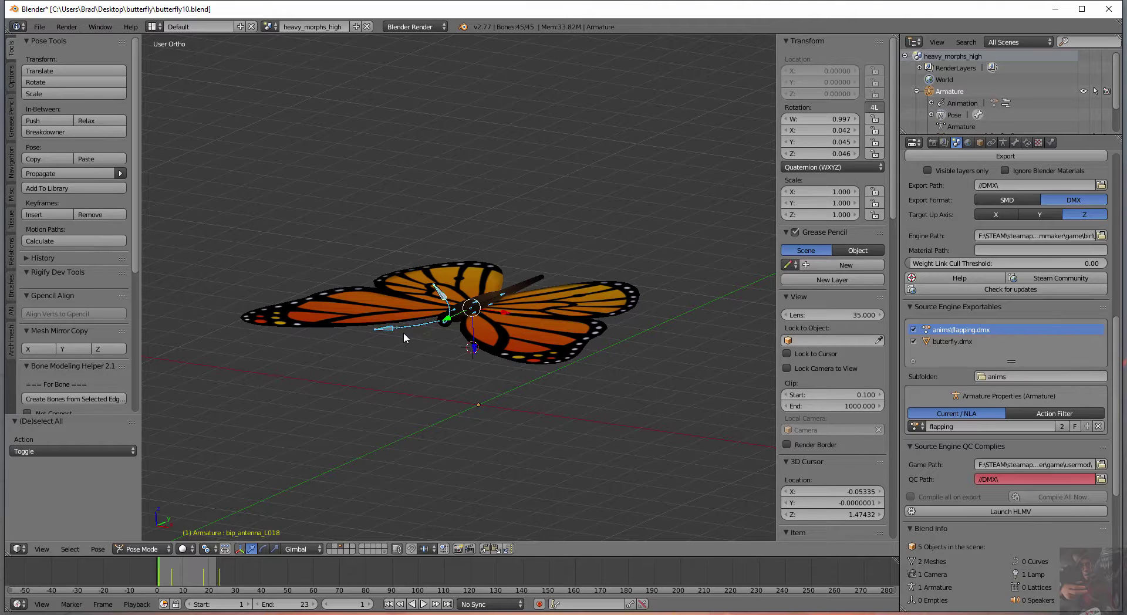
left_click(98, 550)
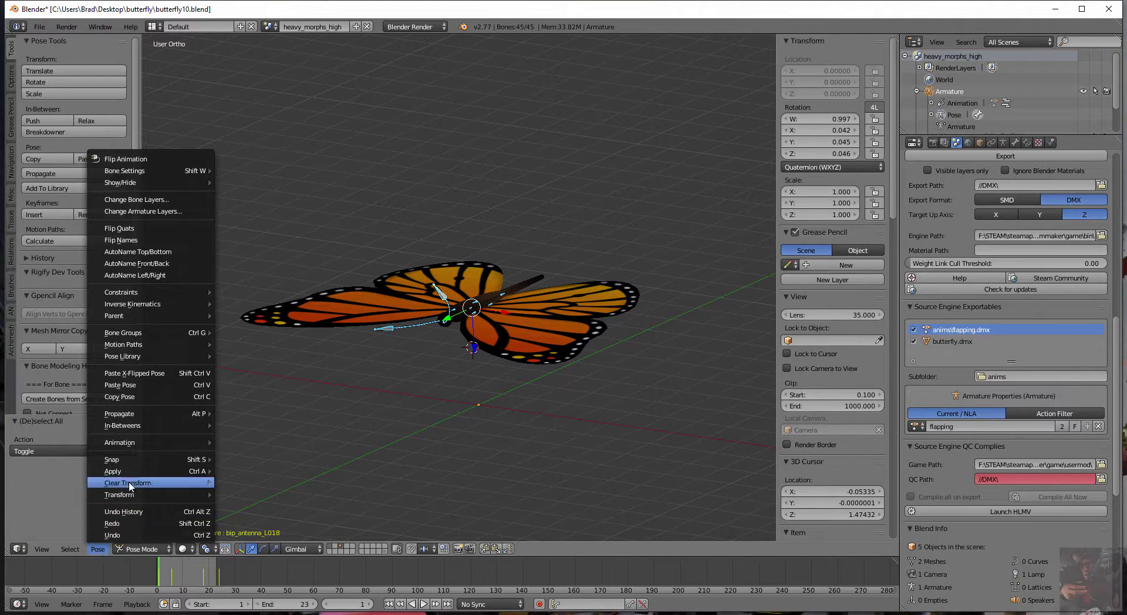
mouse_move(135, 483)
left_click(247, 481)
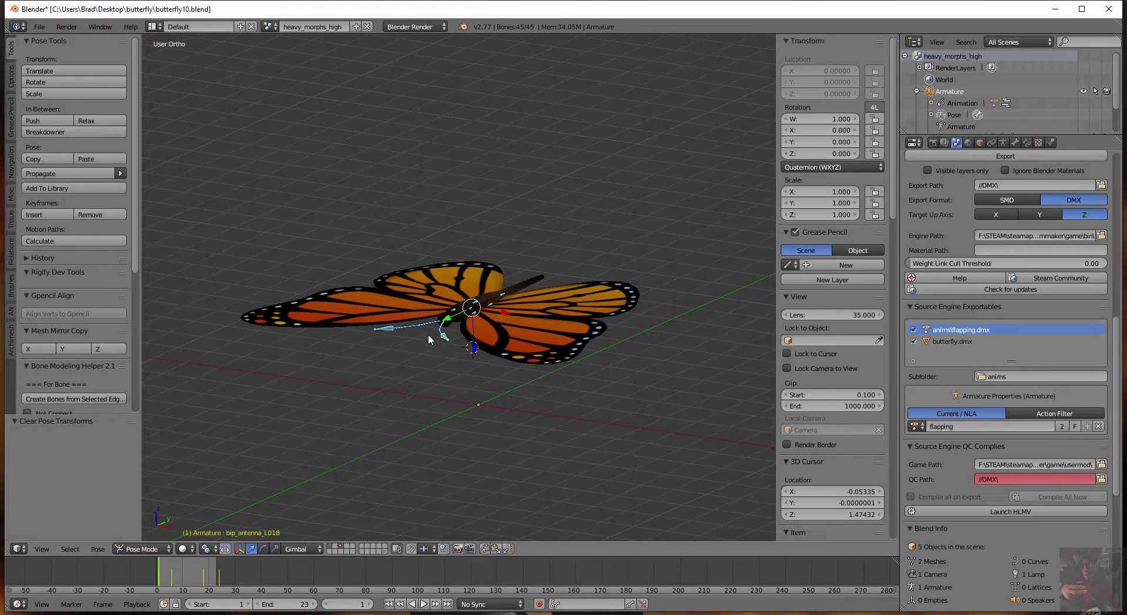
left_click(143, 549)
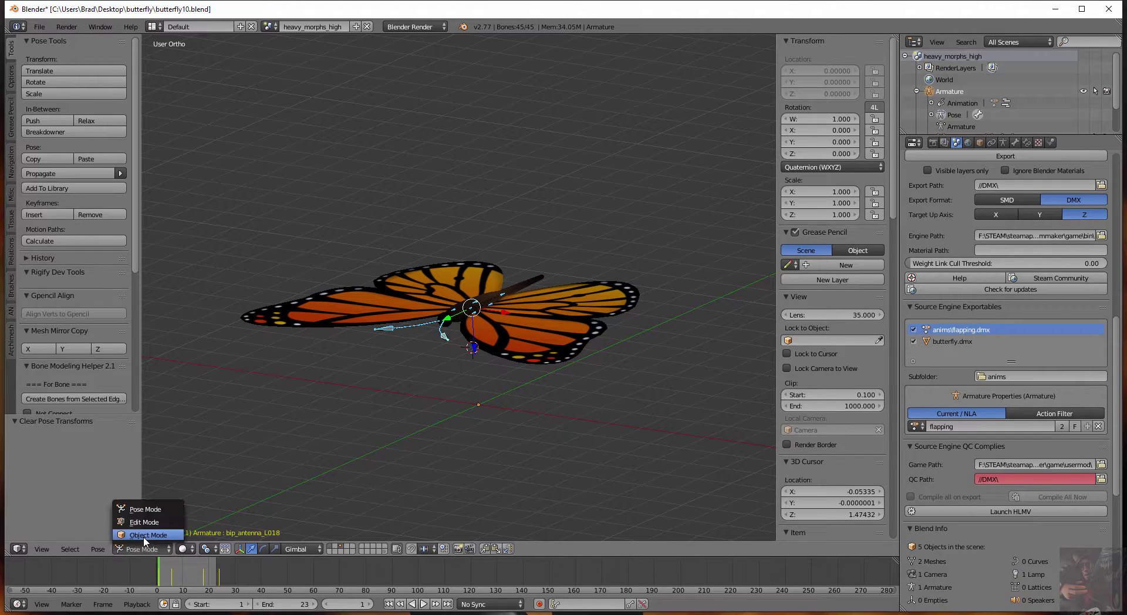
Step: Return to Object Mode, preview the flapping playback, then show the butterfly mesh's material settings
left_click(145, 541)
key("Up")
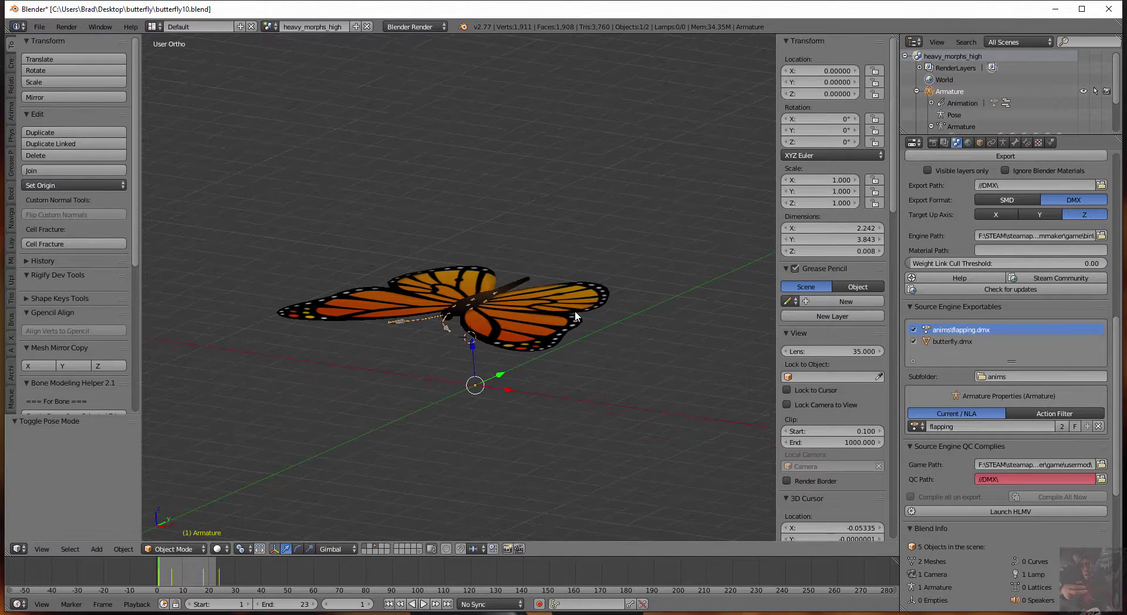
key("Down")
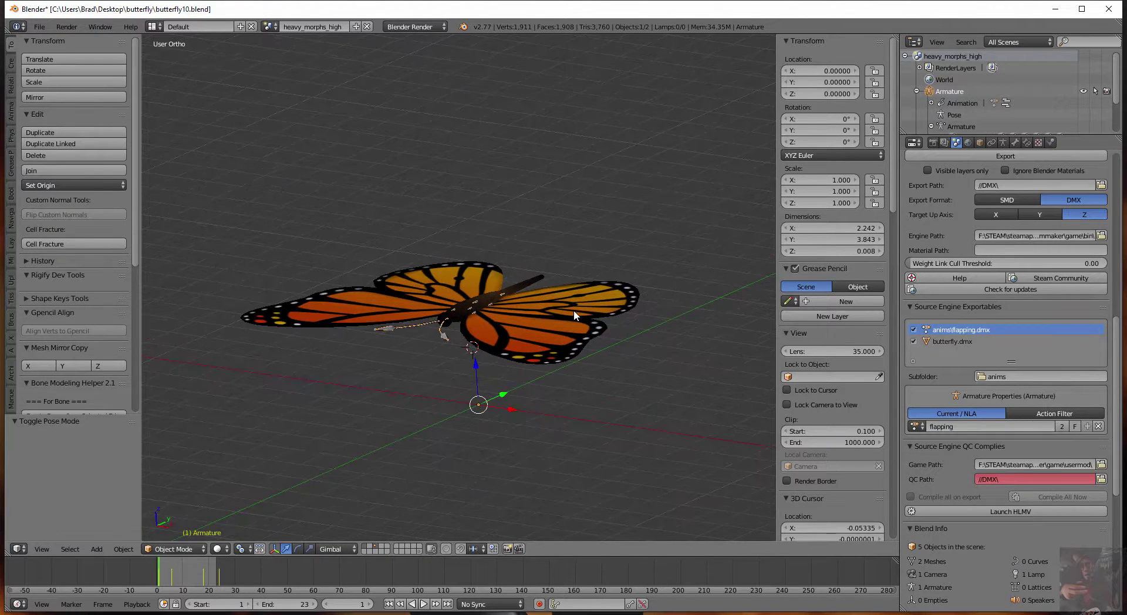
right_click(499, 319)
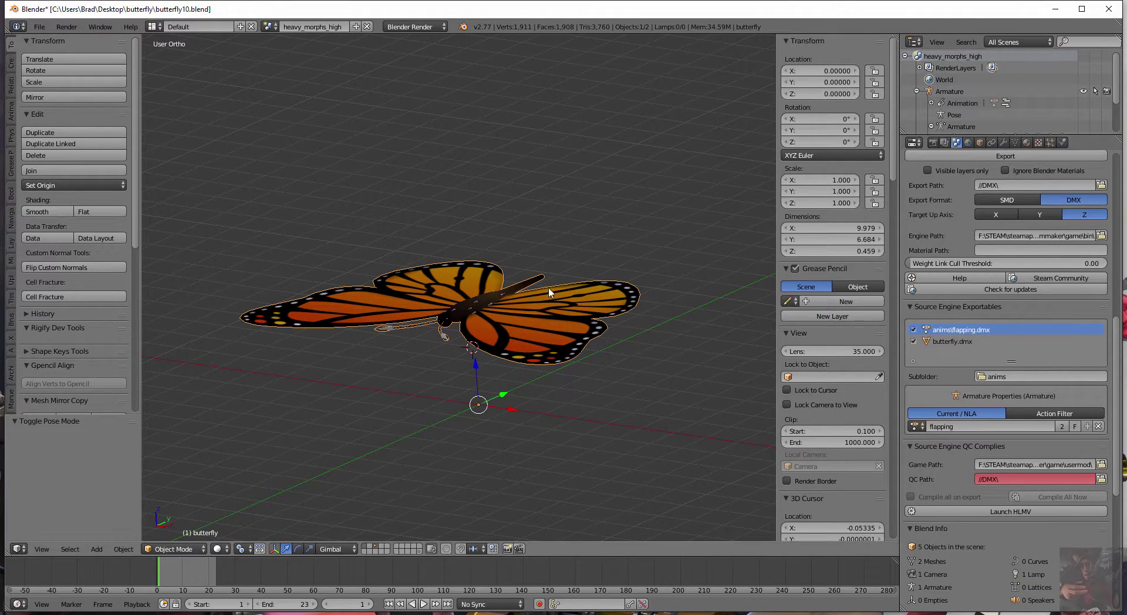
left_click(1027, 143)
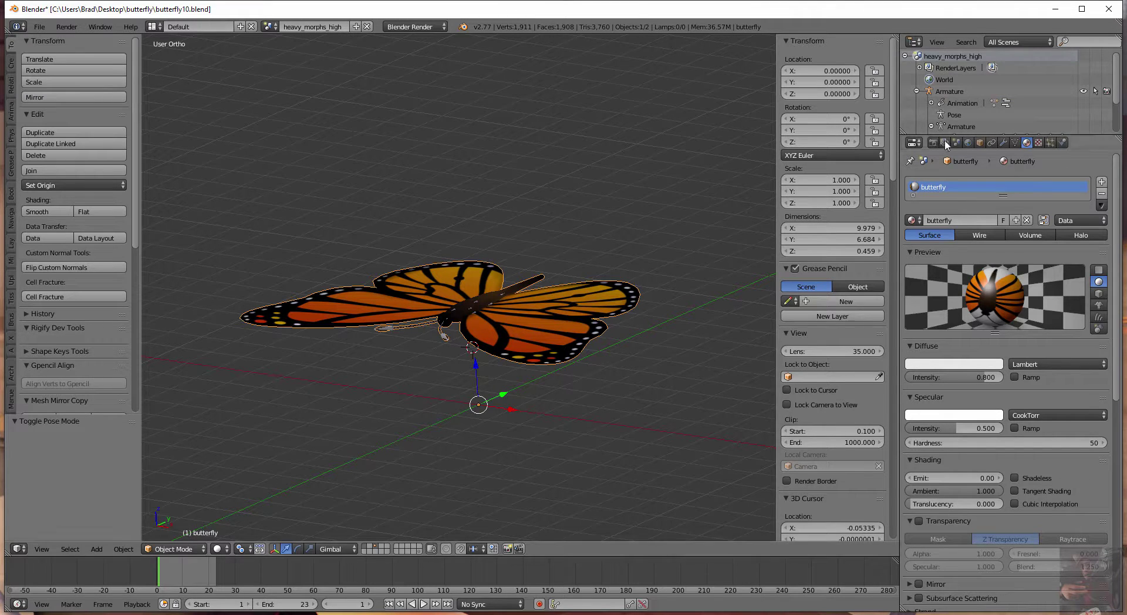
mouse_move(527, 247)
middle_mouse_down()
mouse_move(514, 292)
mouse_move(382, 292)
mouse_move(541, 188)
mouse_move(582, 223)
mouse_move(628, 108)
mouse_move(499, 45)
mouse_move(442, 181)
mouse_move(674, 355)
mouse_move(642, 432)
mouse_move(627, 379)
mouse_move(710, 246)
mouse_move(671, 116)
mouse_move(526, 233)
middle_mouse_up()
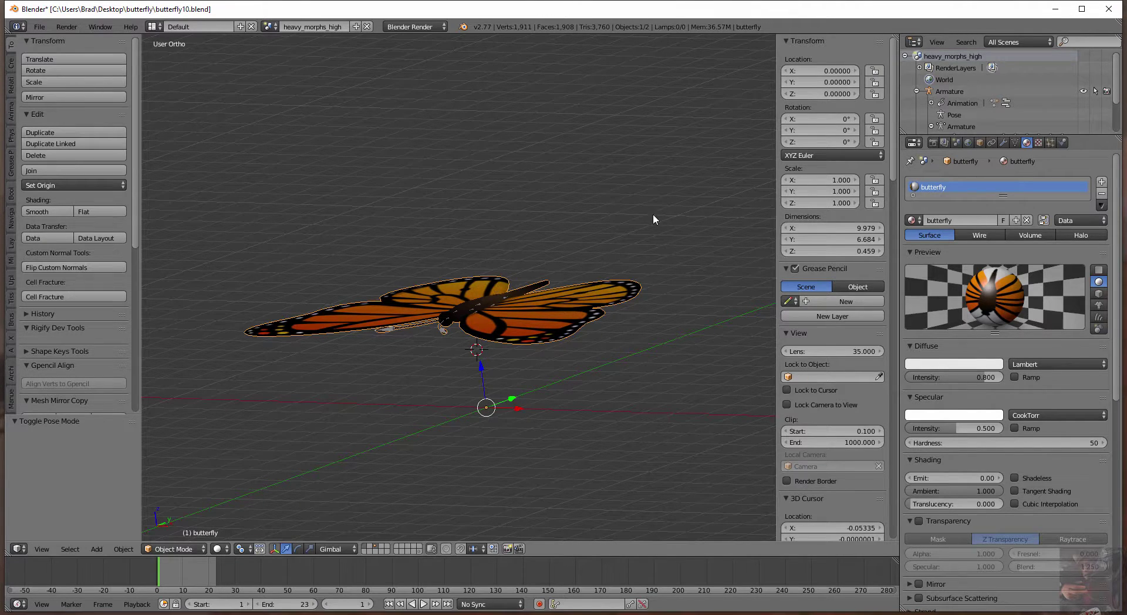
middle_click_drag(650, 212, 562, 291)
Step: Reselect the butterfly mesh and orbit to inspect it edge-on and from above
scroll(481, 316, "up", 4)
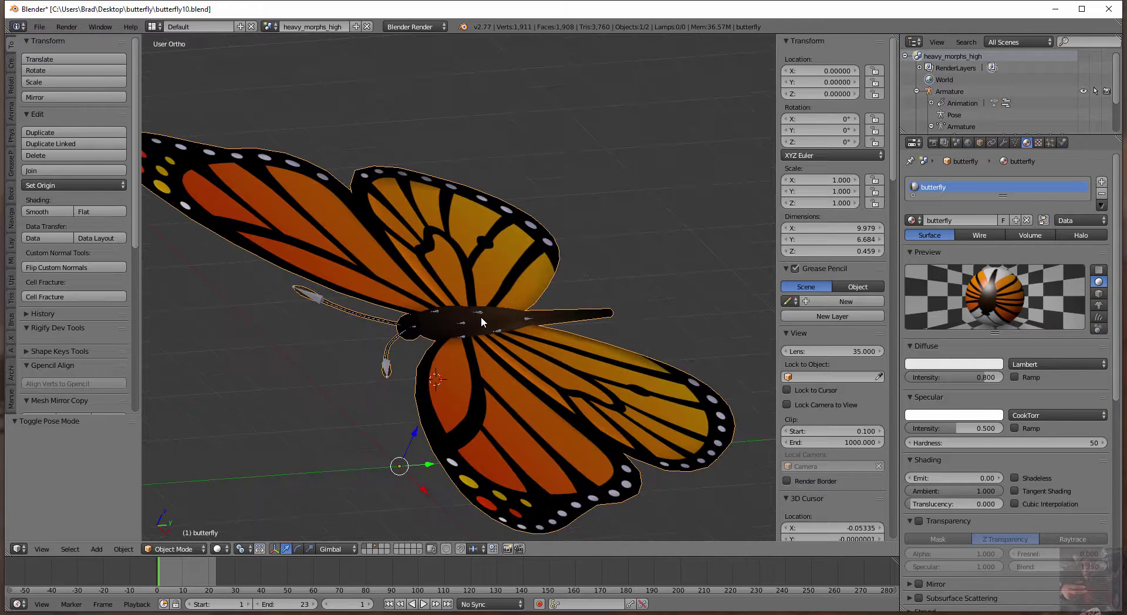
scroll(481, 316, "down", 3)
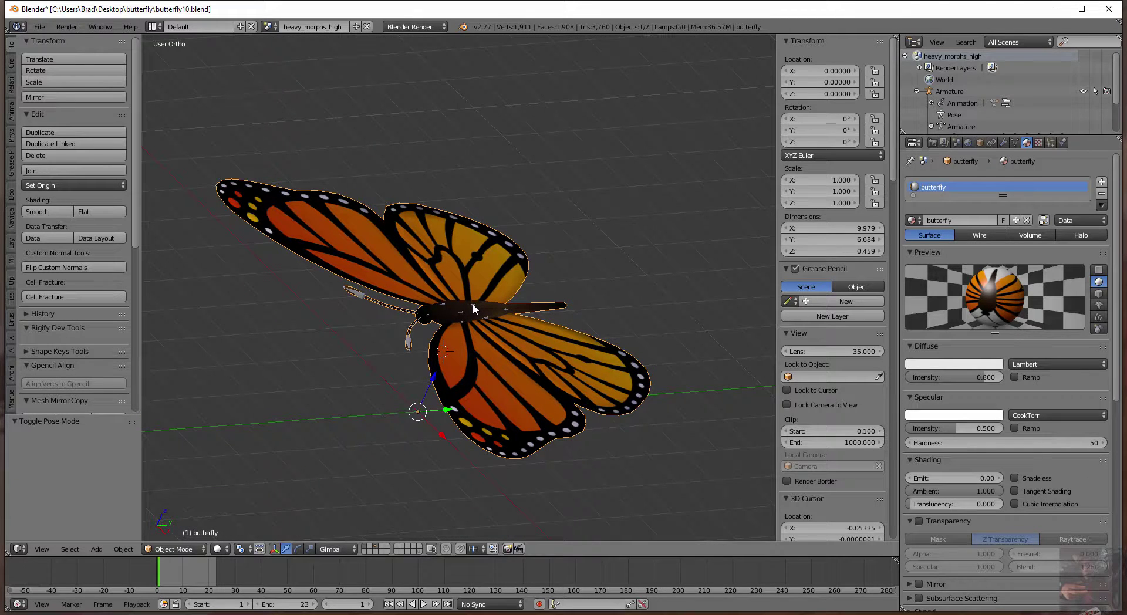
right_click(473, 304)
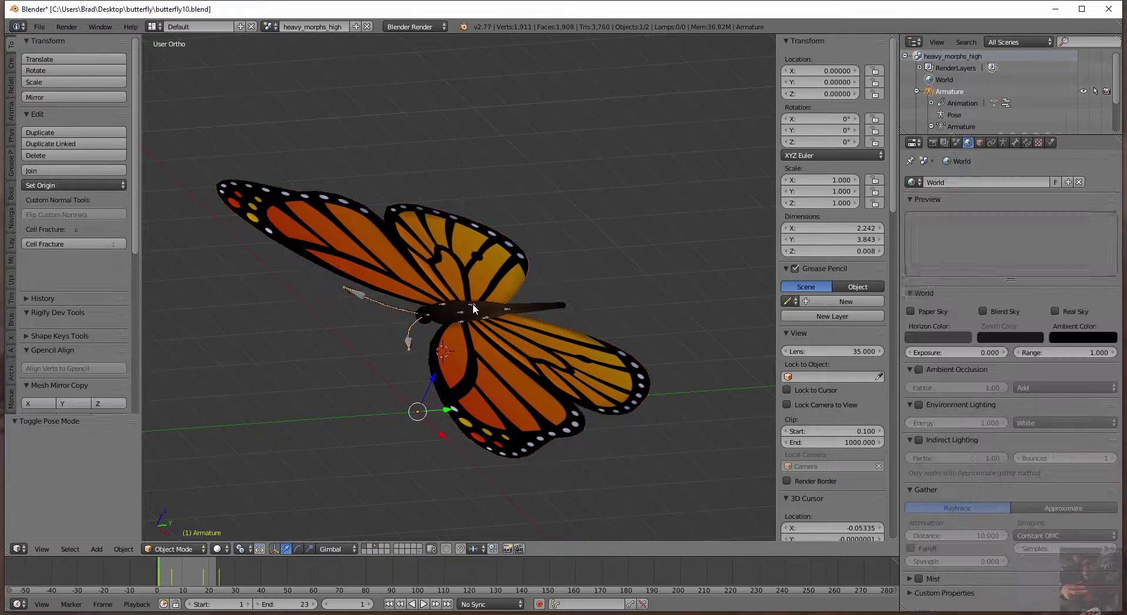
right_click(459, 270)
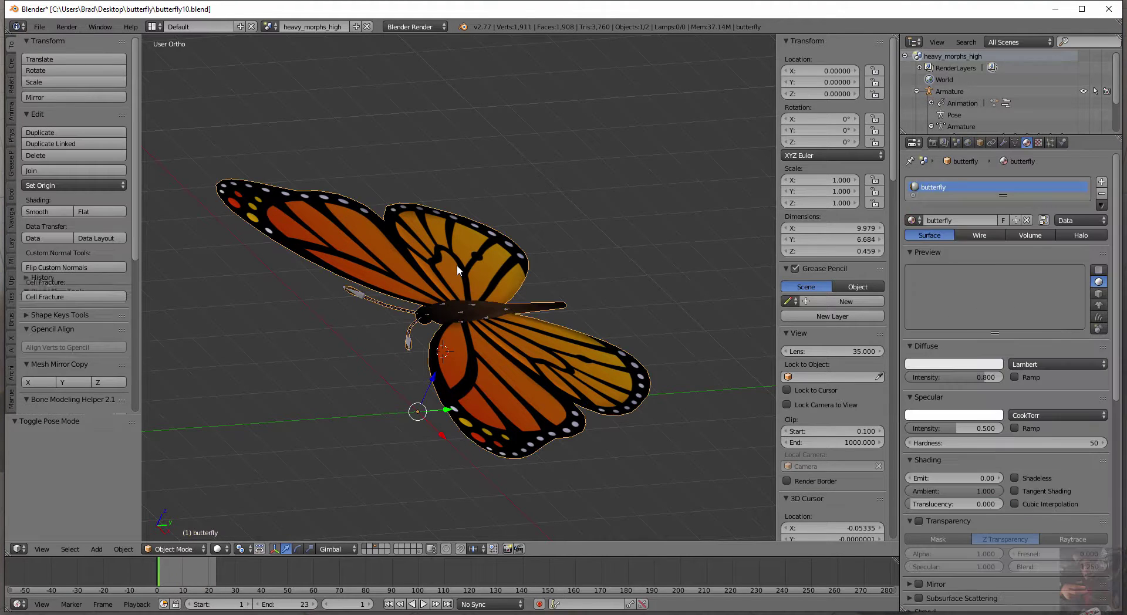
right_click(365, 295)
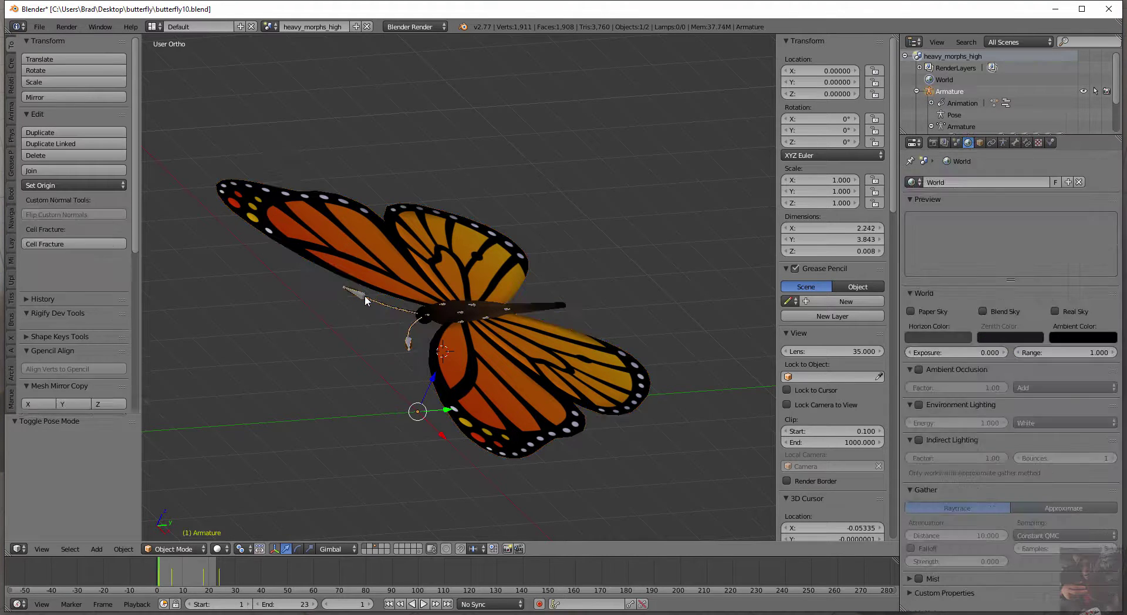
right_click(521, 389)
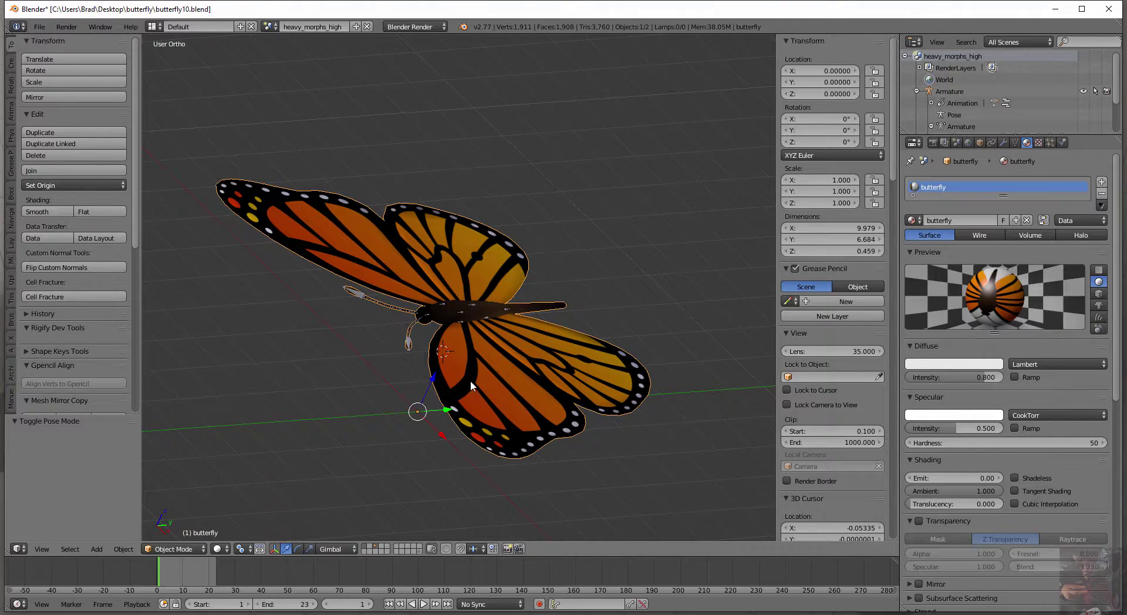
middle_click_drag(471, 381, 414, 502)
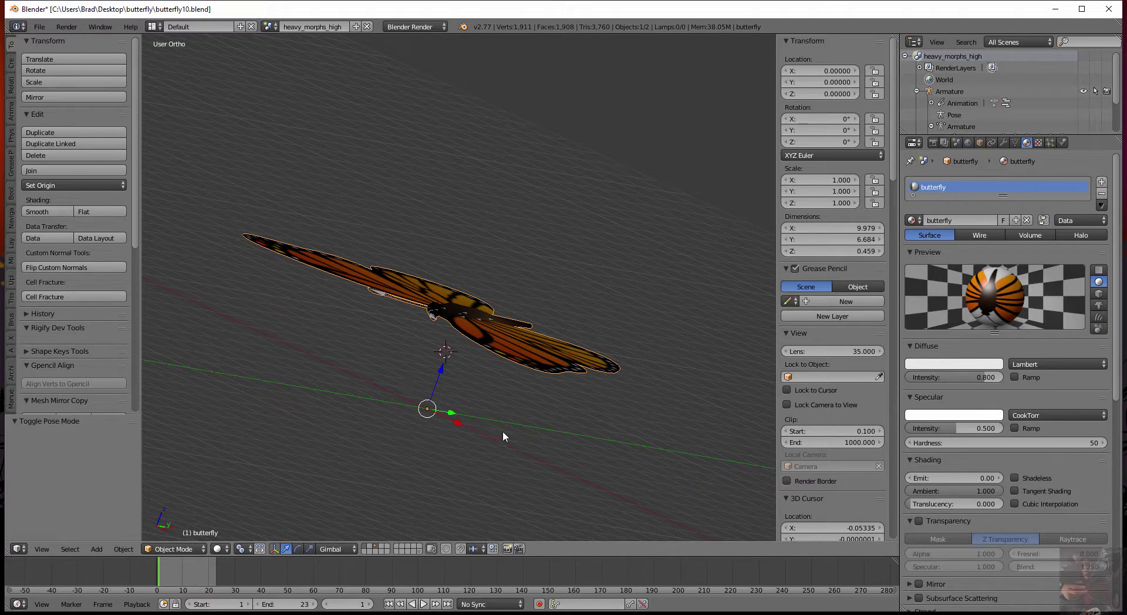
middle_click_drag(558, 442, 595, 421)
scroll(570, 359, "up", 4)
scroll(570, 359, "down", 4)
mouse_move(570, 287)
middle_mouse_down()
mouse_move(540, 292)
mouse_move(552, 276)
middle_mouse_up()
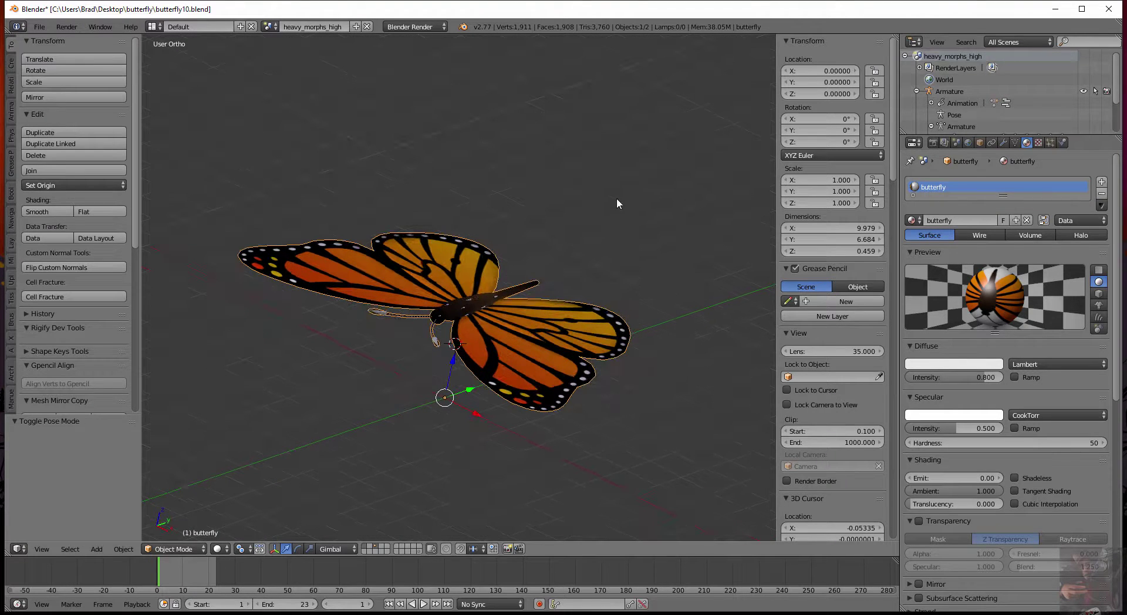
Step: Show the Scene's Source Engine Export panel and open its Export choices
left_click(956, 143)
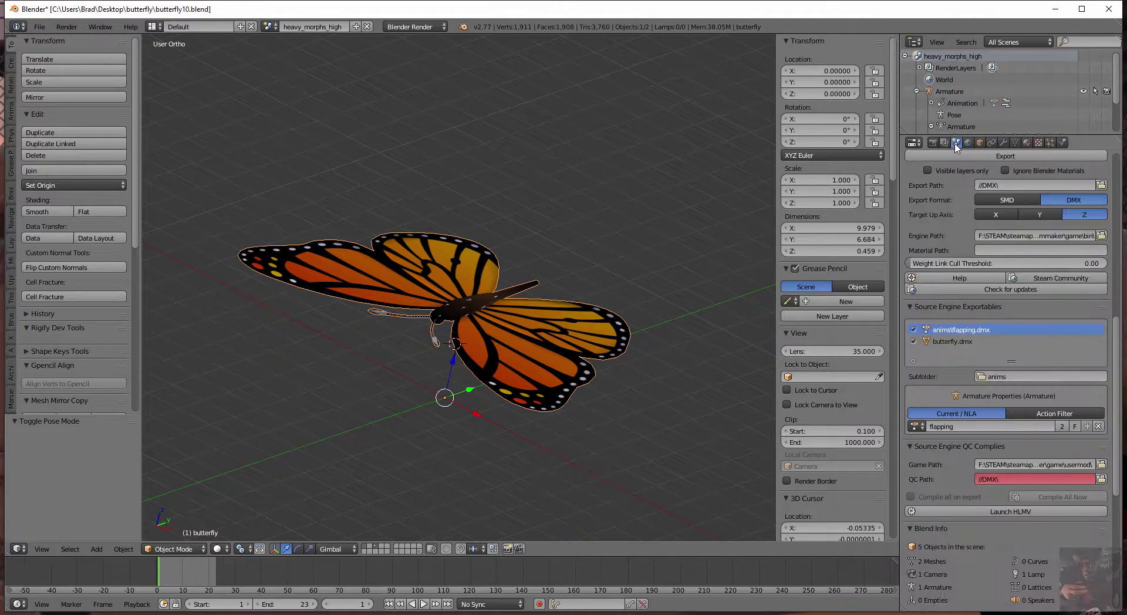
scroll(1039, 239, "up", 3)
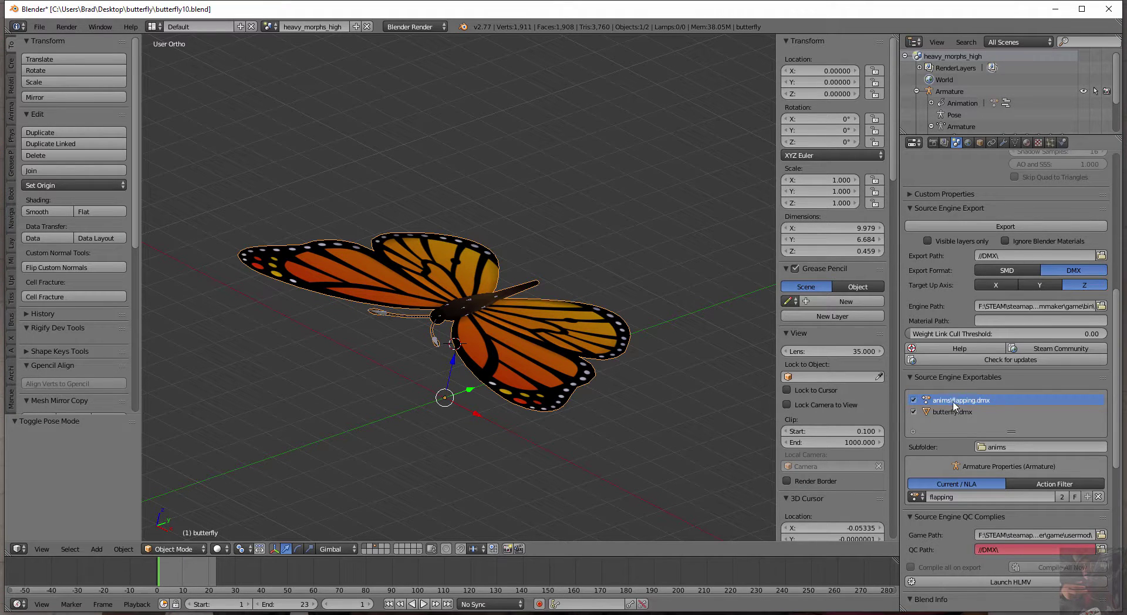
left_click(1005, 227)
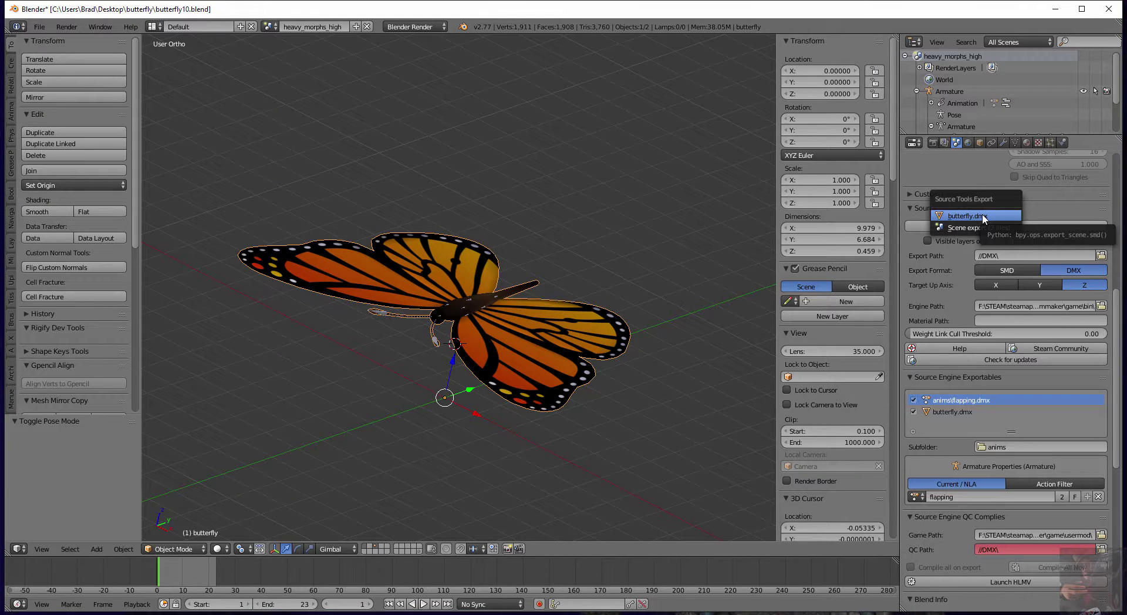
Step: Select the armature so Export offers anims\flapping.dmx or a 2-file scene export
right_click(470, 299)
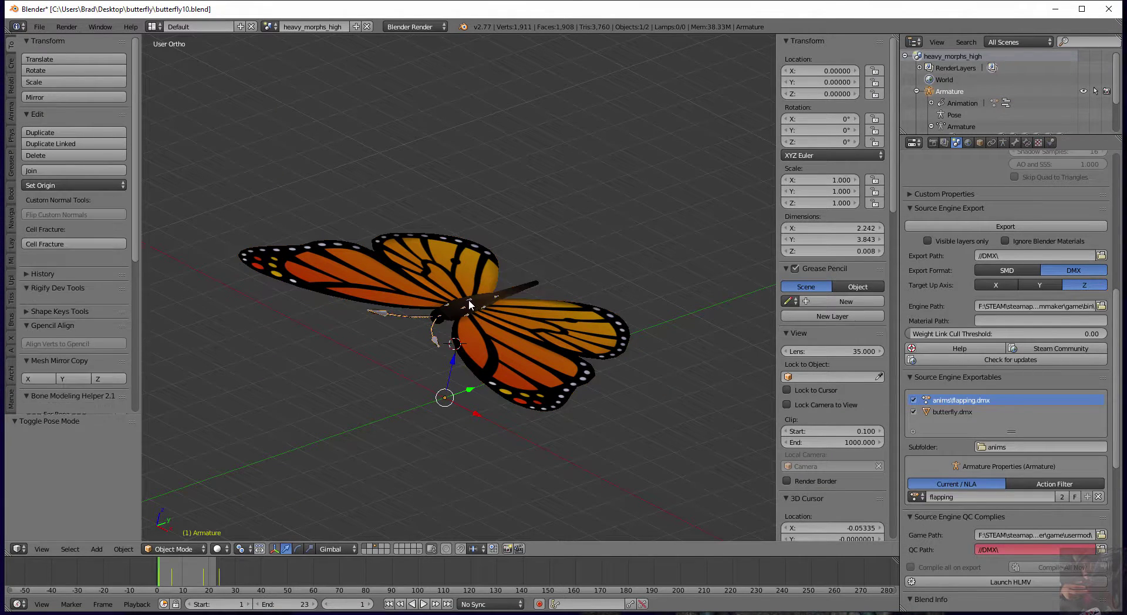
left_click(966, 228)
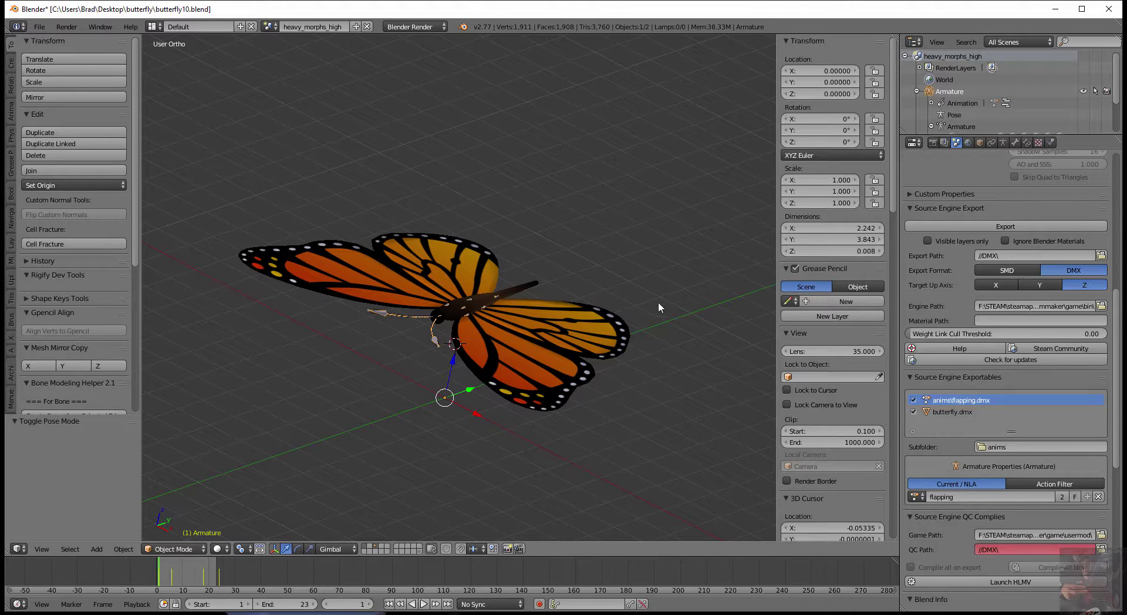
left_click(1004, 228)
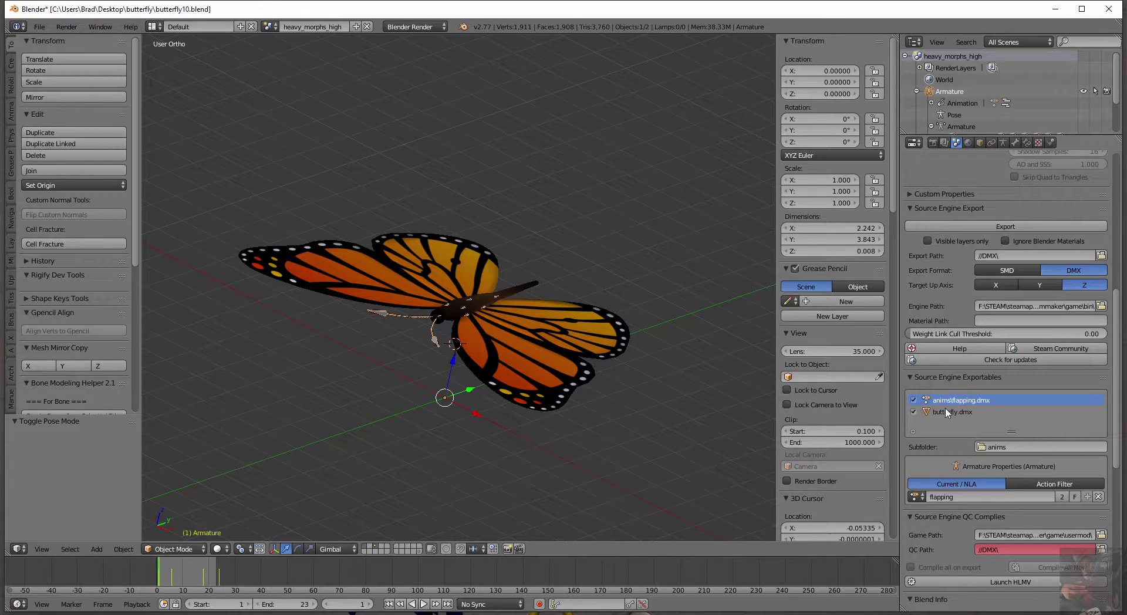
left_click(970, 227)
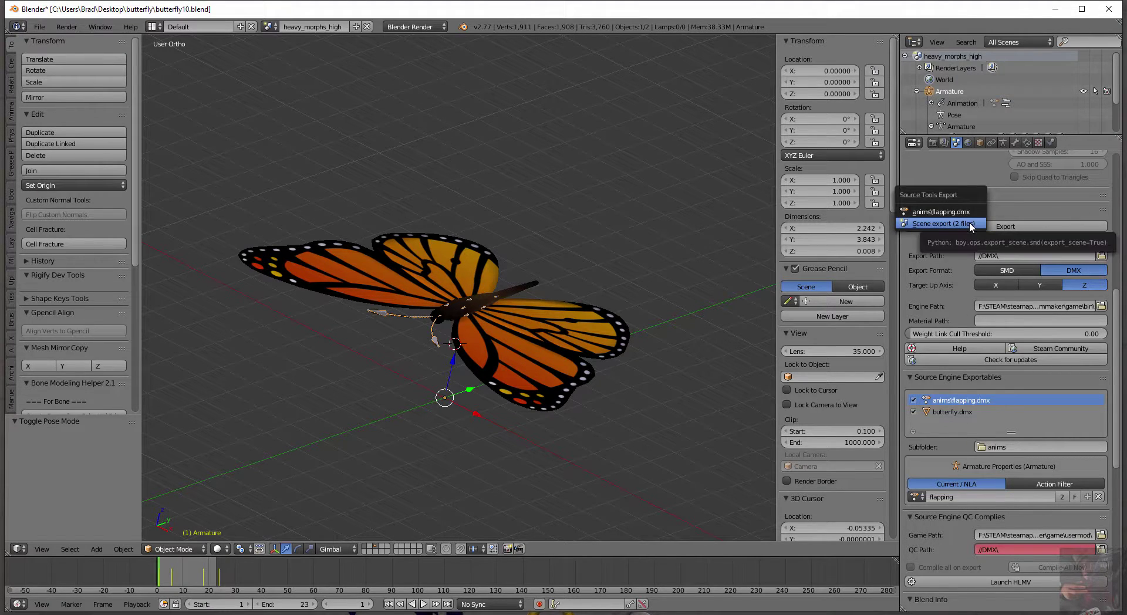
Step: Run Scene export (2 files), exporting both DMX files in 0.7 seconds
left_click(923, 224)
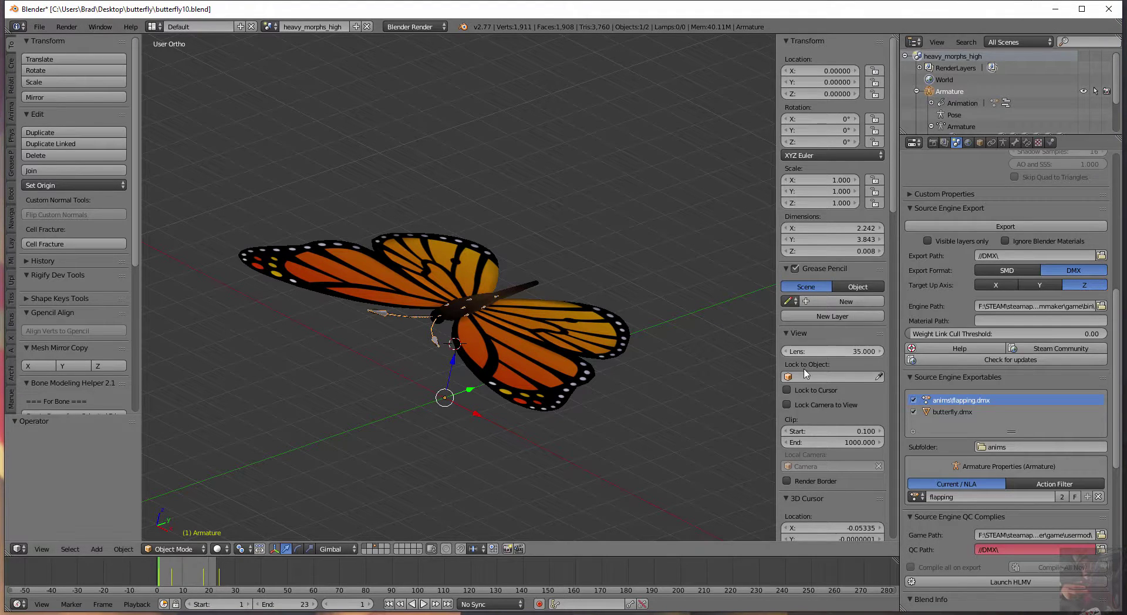
left_click(1013, 227)
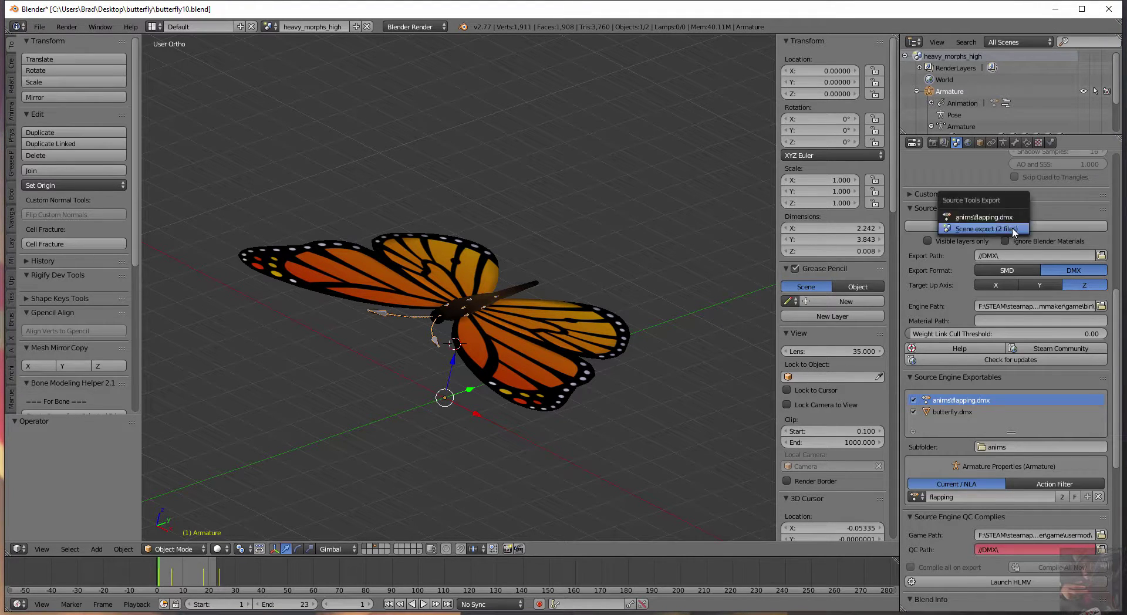
left_click(1013, 229)
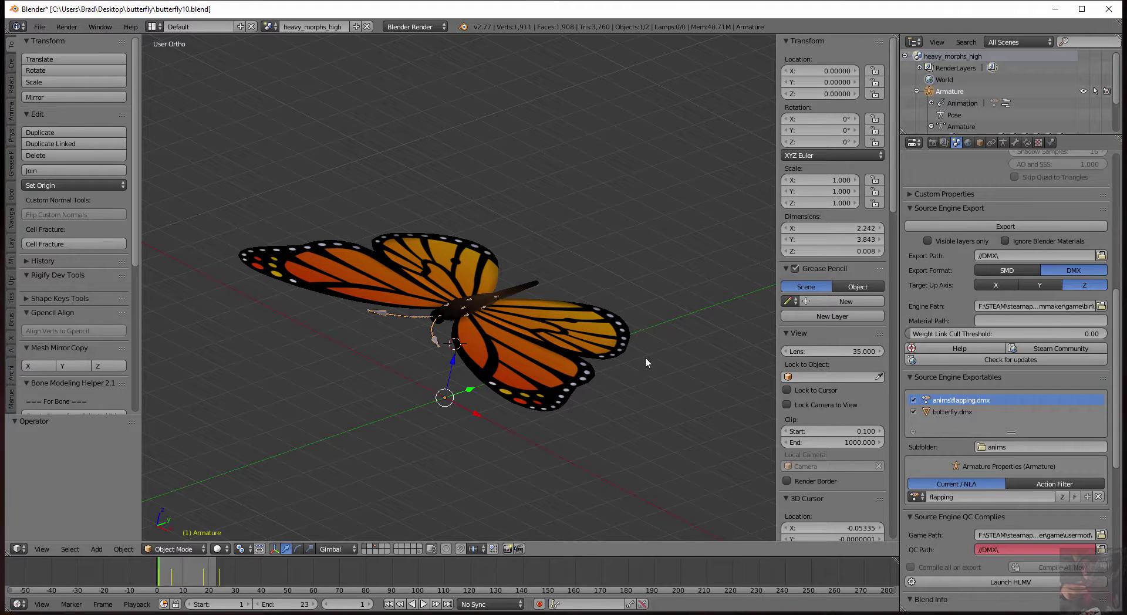
left_click(93, 28)
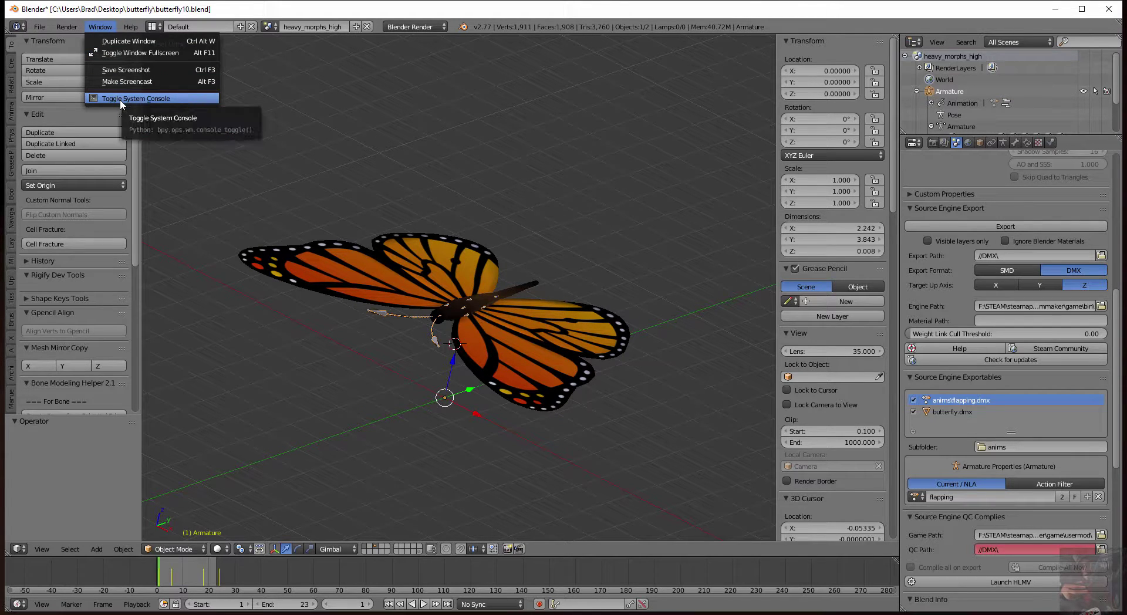
left_click(120, 100)
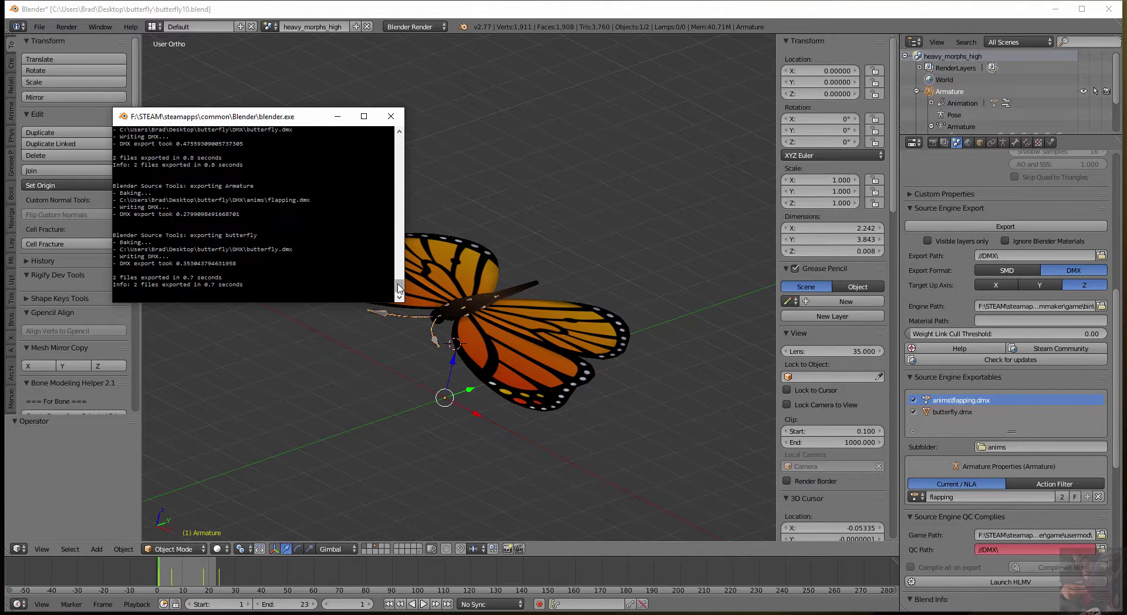
left_click_drag(399, 288, 405, 232)
scroll(252, 184, "down", 6)
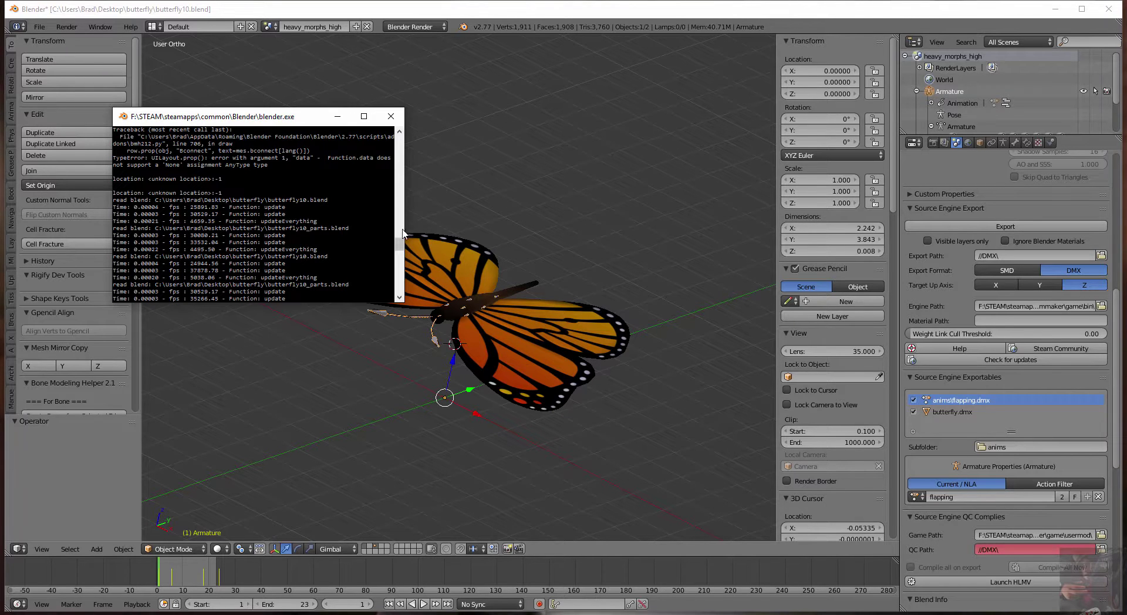
left_click_drag(401, 243, 401, 288)
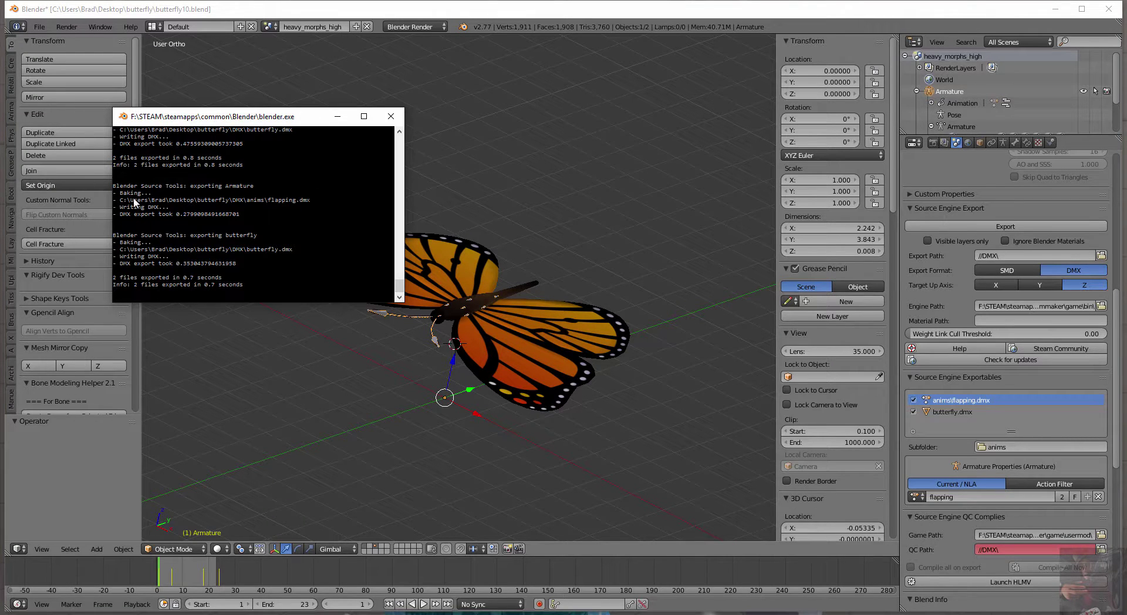
left_click(338, 116)
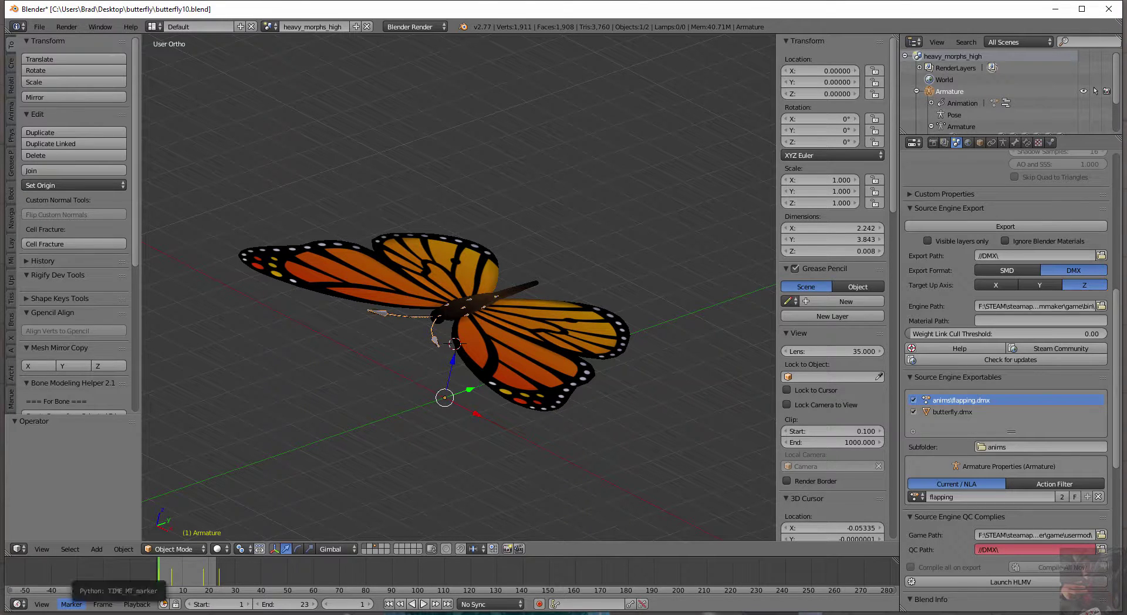
Step: In File Explorer, open the DMX folder and check butterfly.dmx (286 KB)
key("alt+Tab")
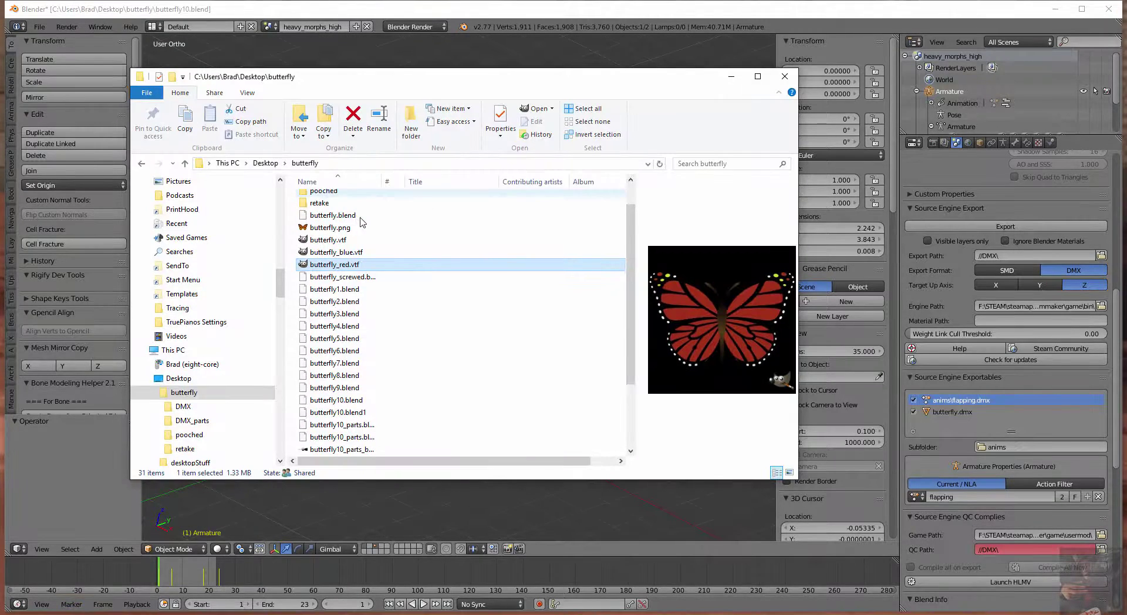
scroll(362, 222, "up", 1)
left_click(333, 200)
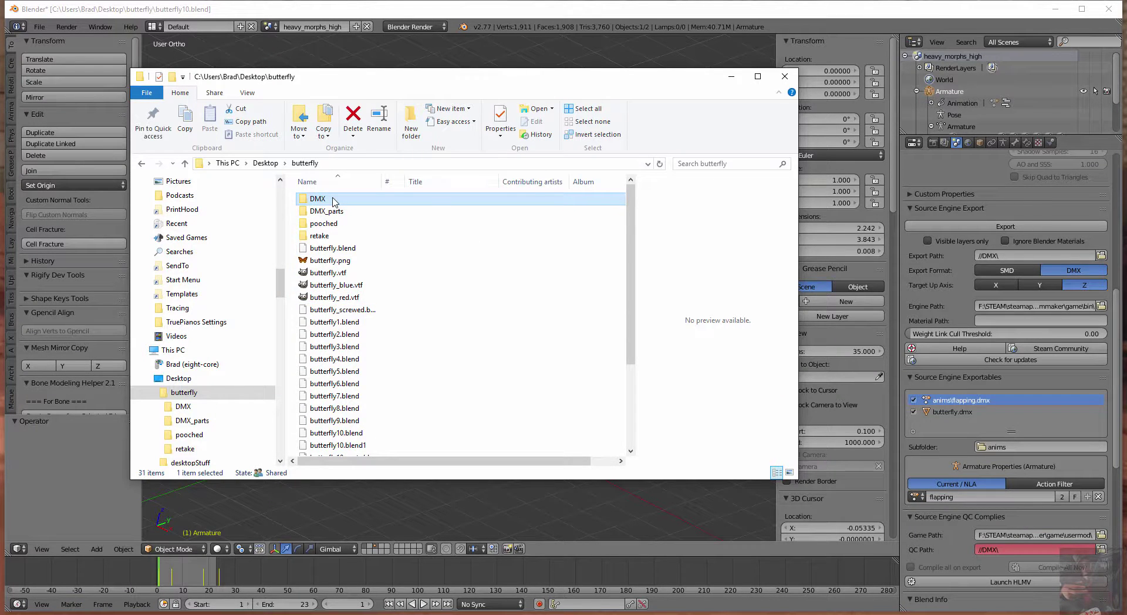
double_click(332, 200)
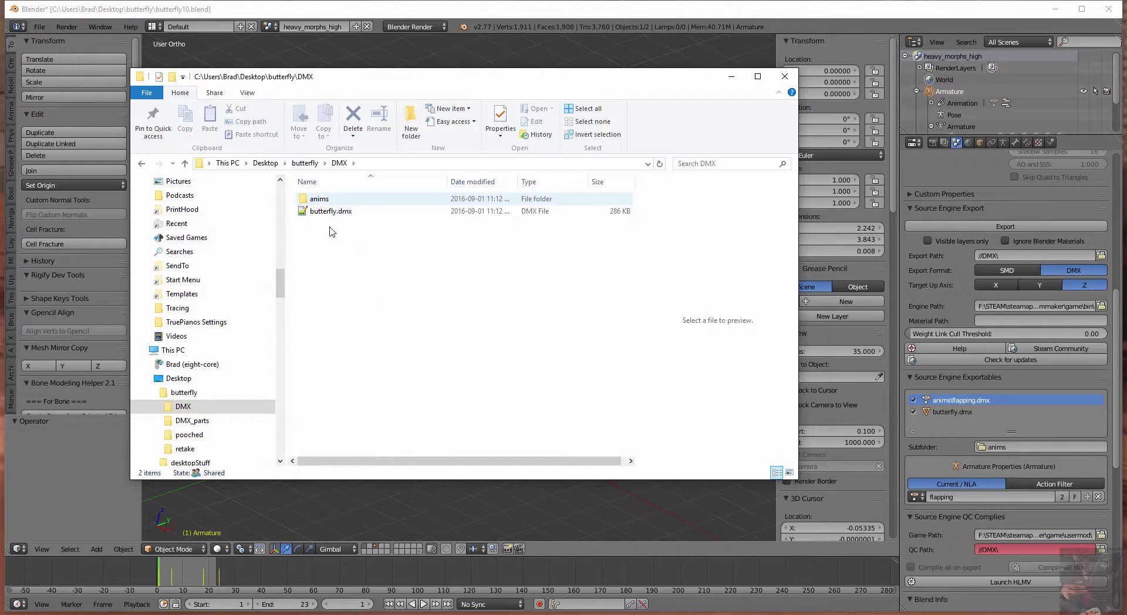
left_click(339, 217)
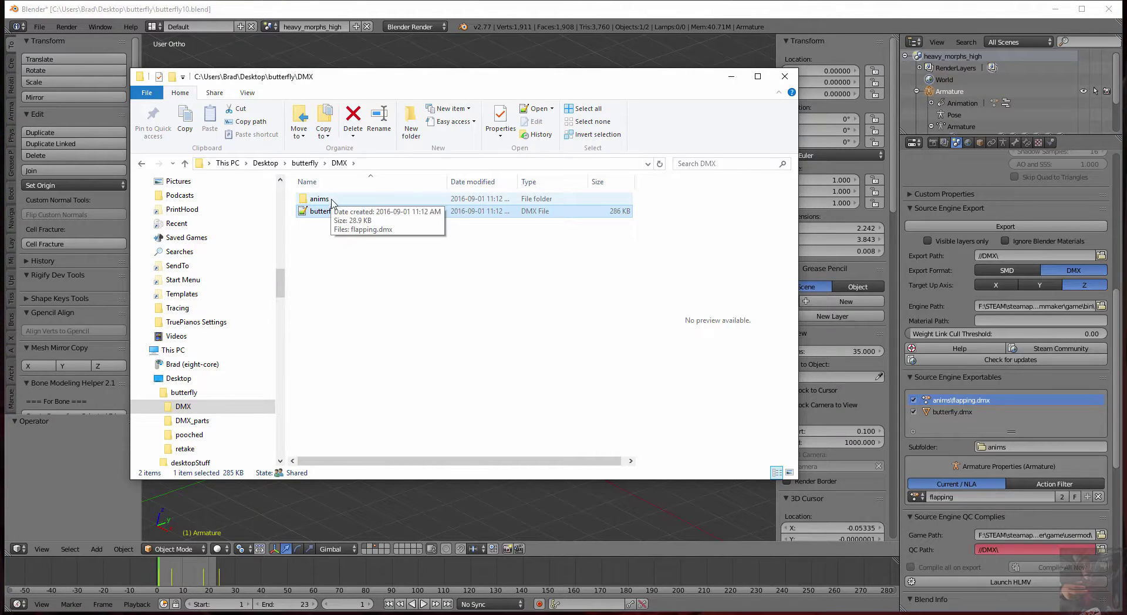
Step: Open the anims subfolder to confirm flapping.dmx (29 KB), then close the window
left_click(332, 202)
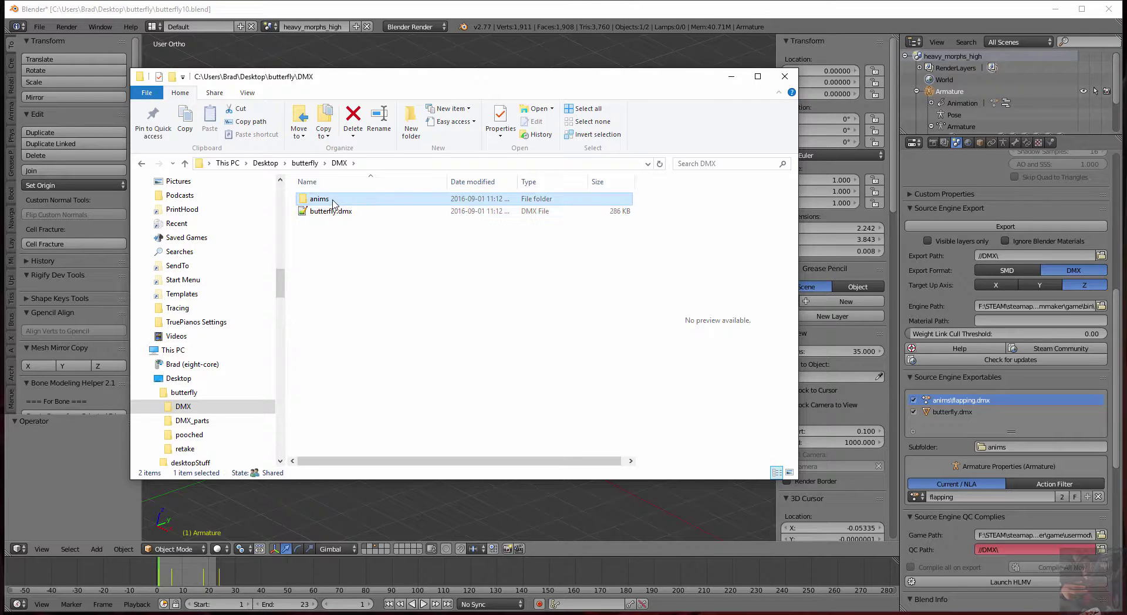
double_click(333, 200)
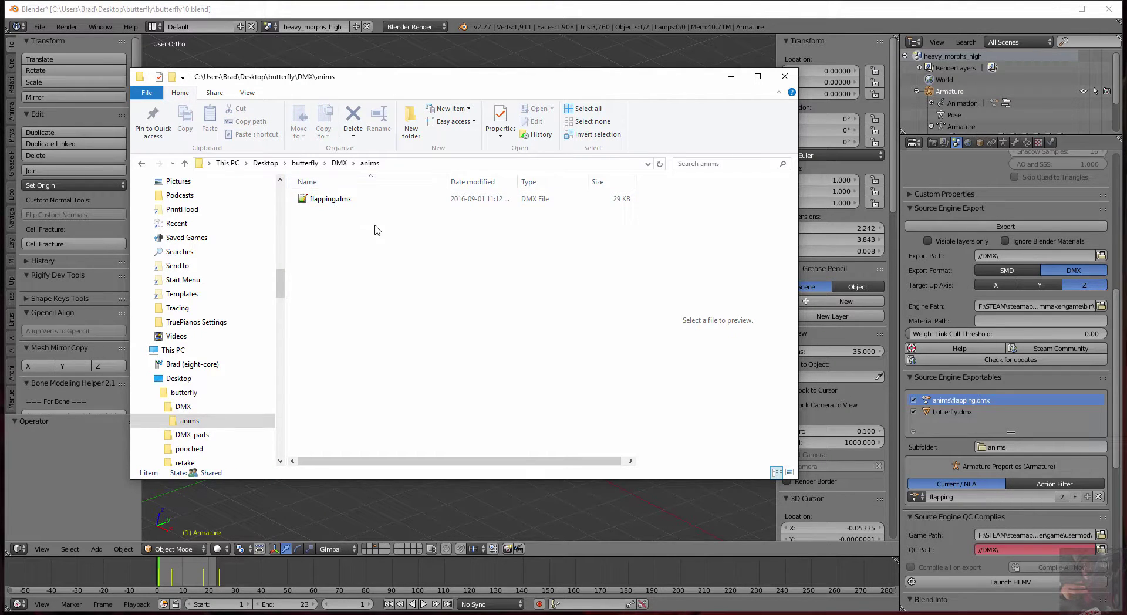
left_click(781, 85)
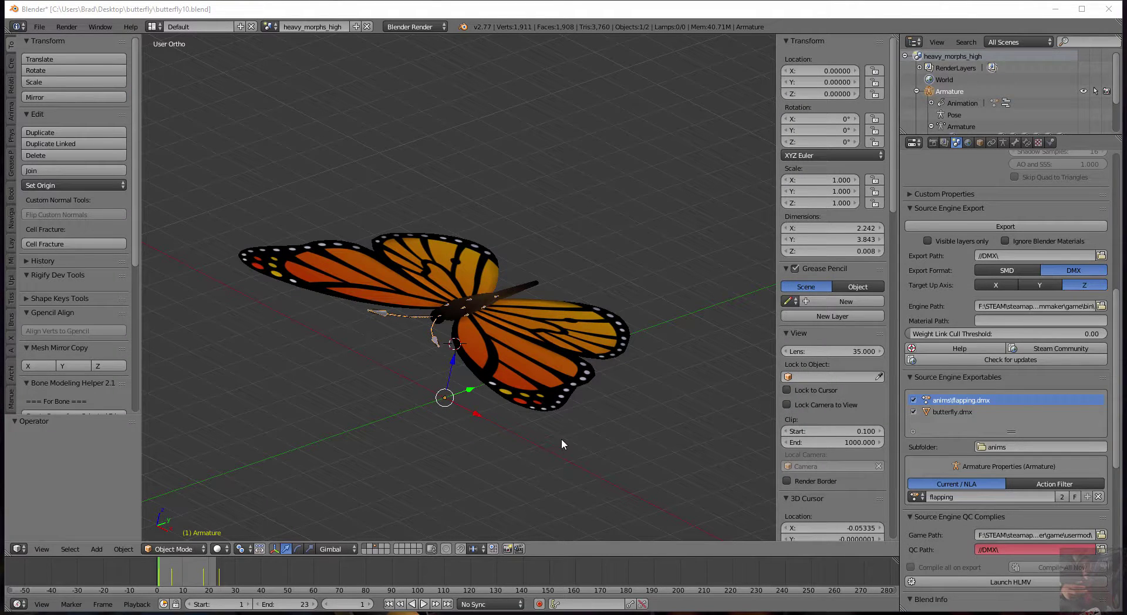
middle_click_drag(561, 438, 562, 379)
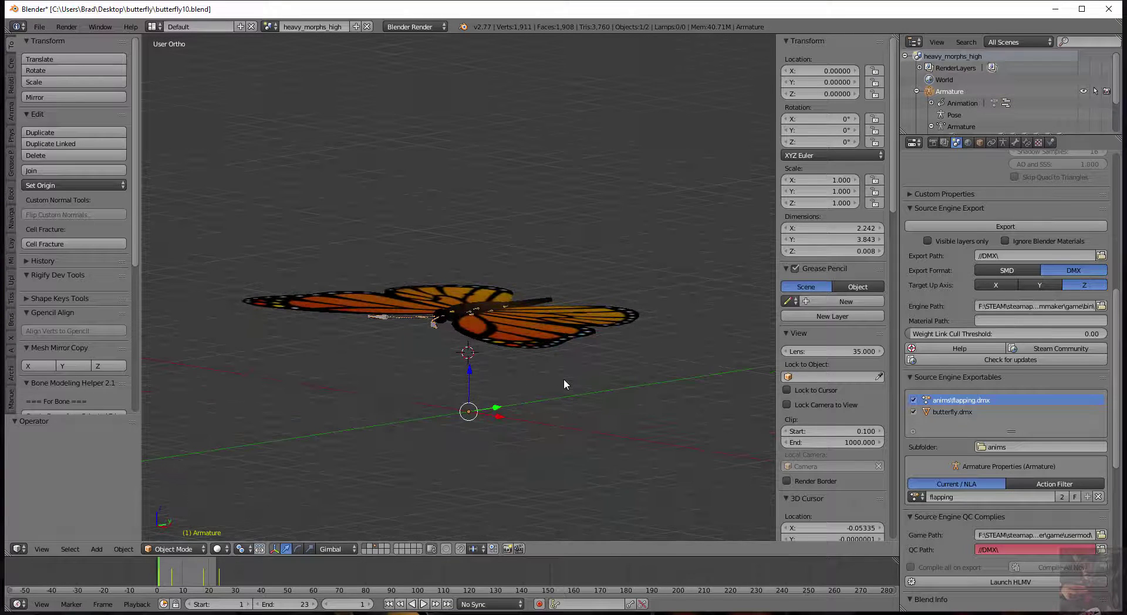